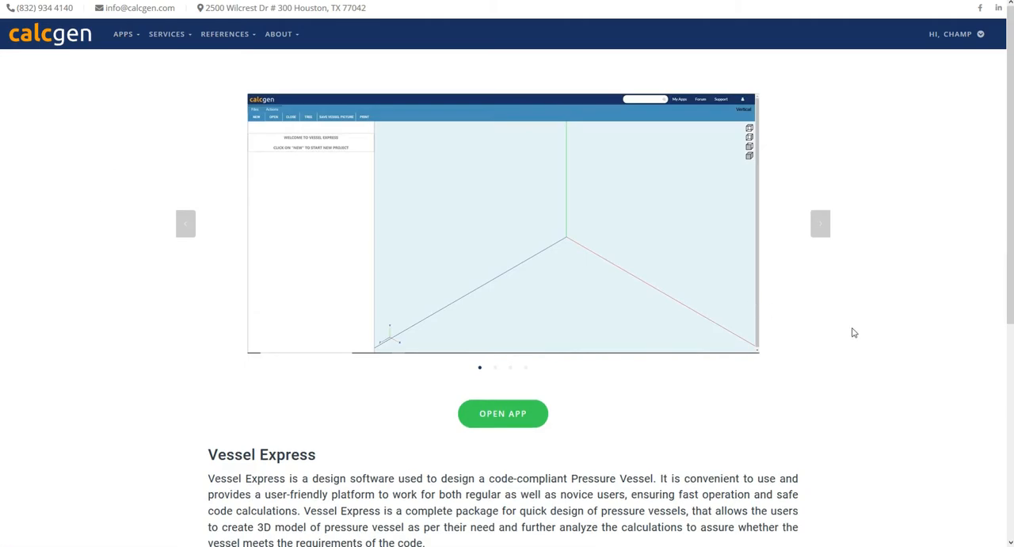
# Open the Vessel Express app and create a new project named Vessel-1 with vertical orientation.
pyautogui.scroll(-5, 852, 331)
pyautogui.scroll(6, 852, 331)
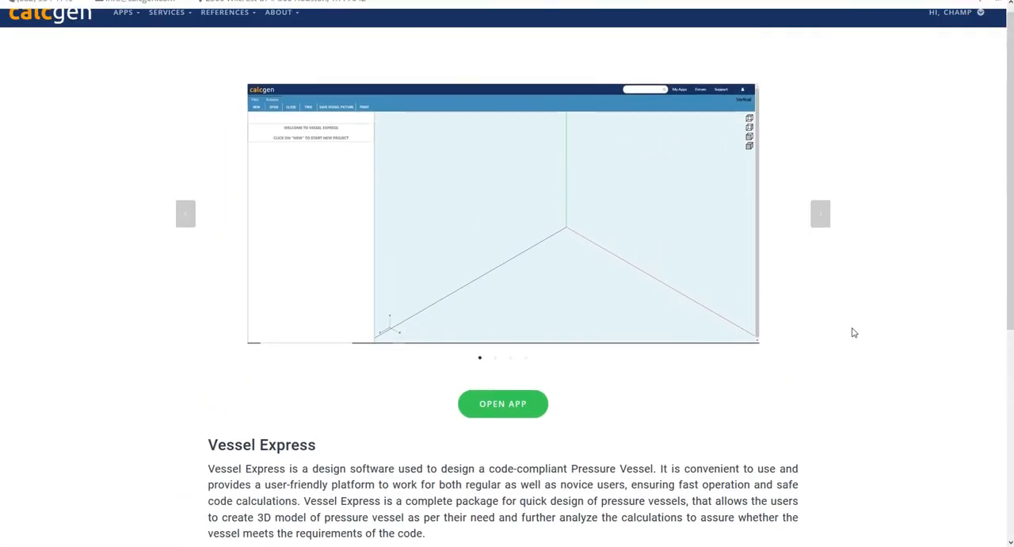
pyautogui.click(496, 409)
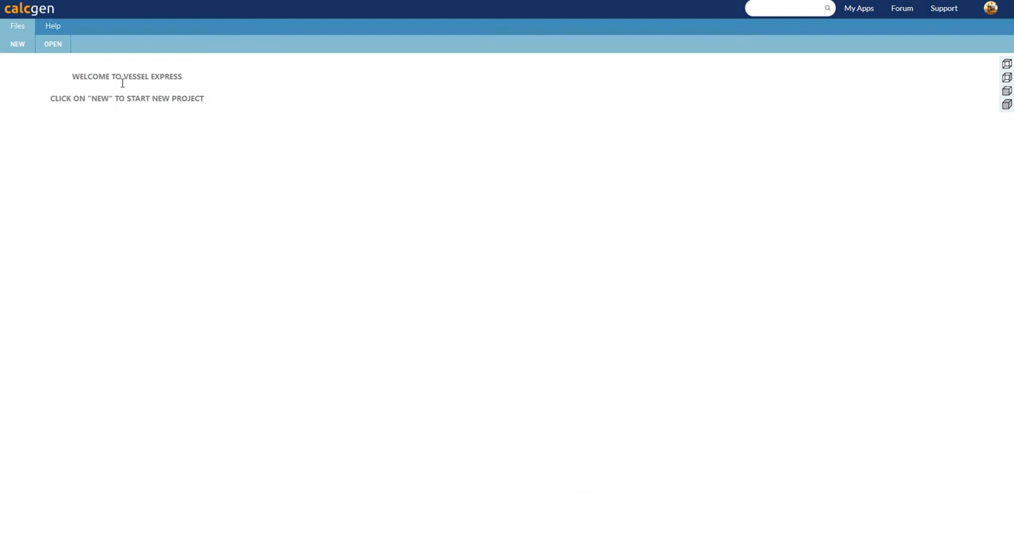
pyautogui.click(17, 45)
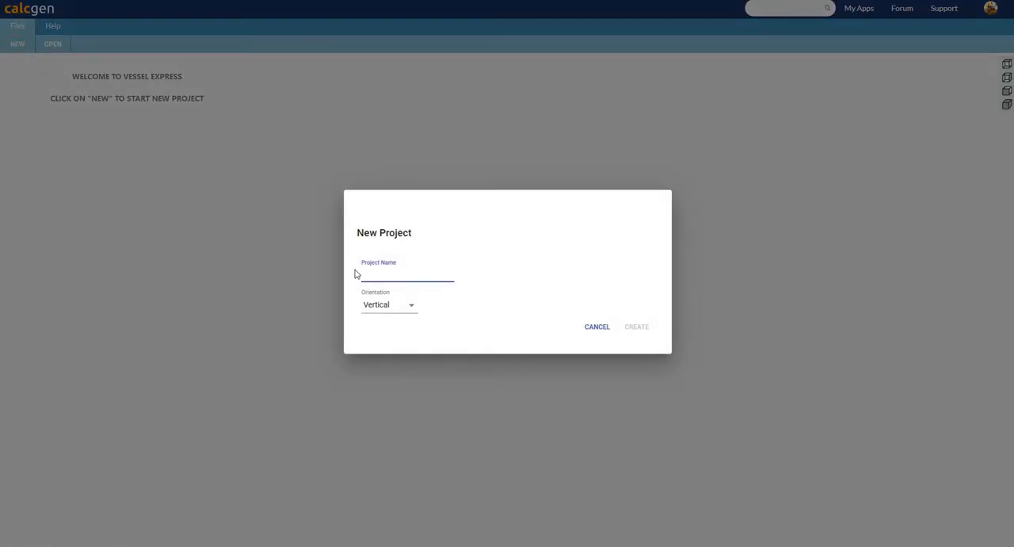
pyautogui.write('Vessel-1')
pyautogui.click(389, 302)
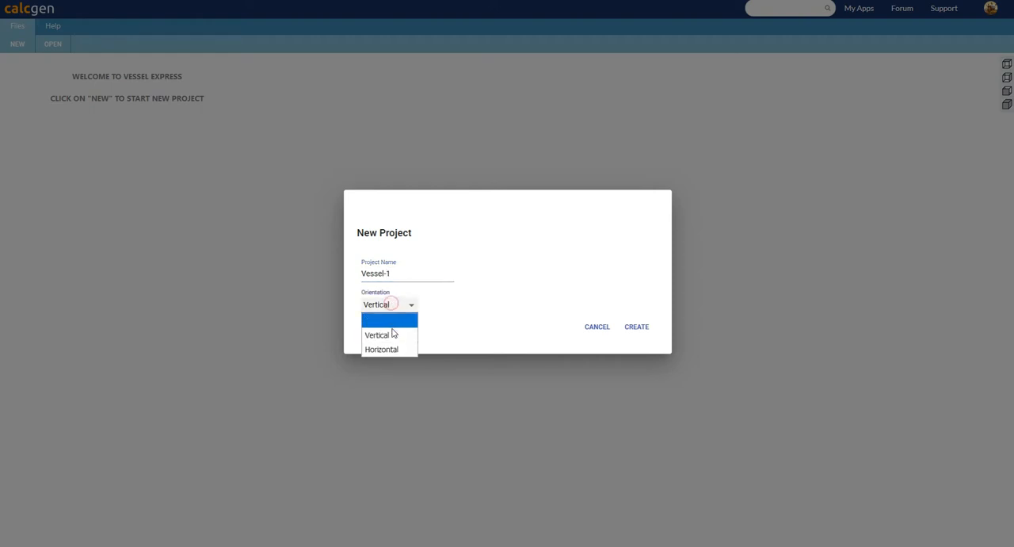
pyautogui.click(391, 336)
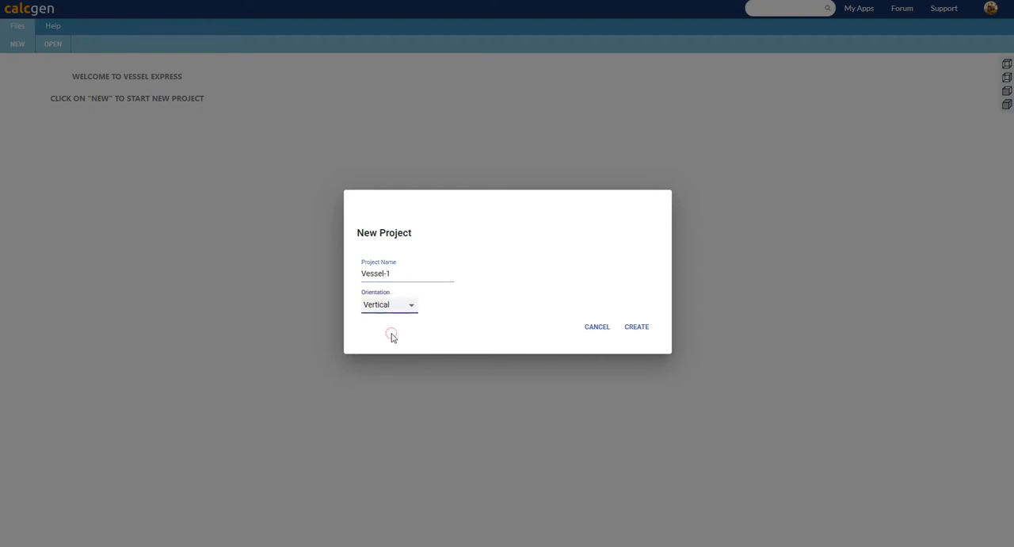
pyautogui.click(643, 328)
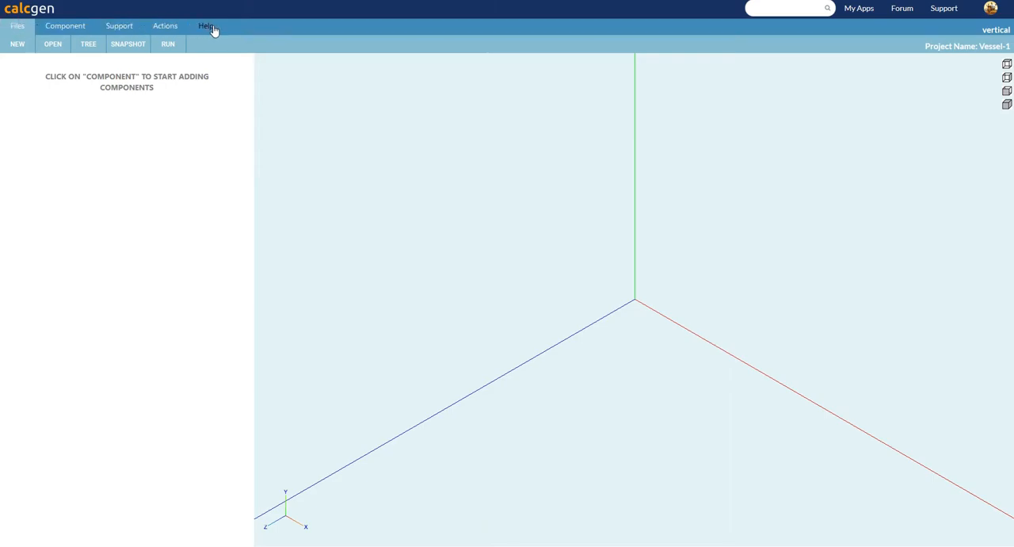
# Look over the available file, component, support and action commands of the new project.
pyautogui.click(17, 26)
pyautogui.click(63, 26)
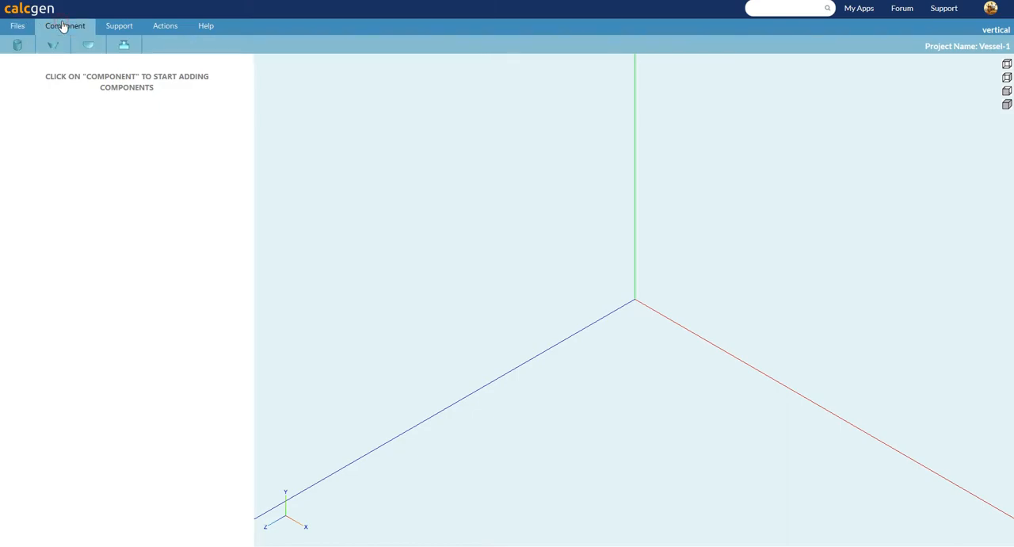
pyautogui.click(116, 28)
pyautogui.click(165, 28)
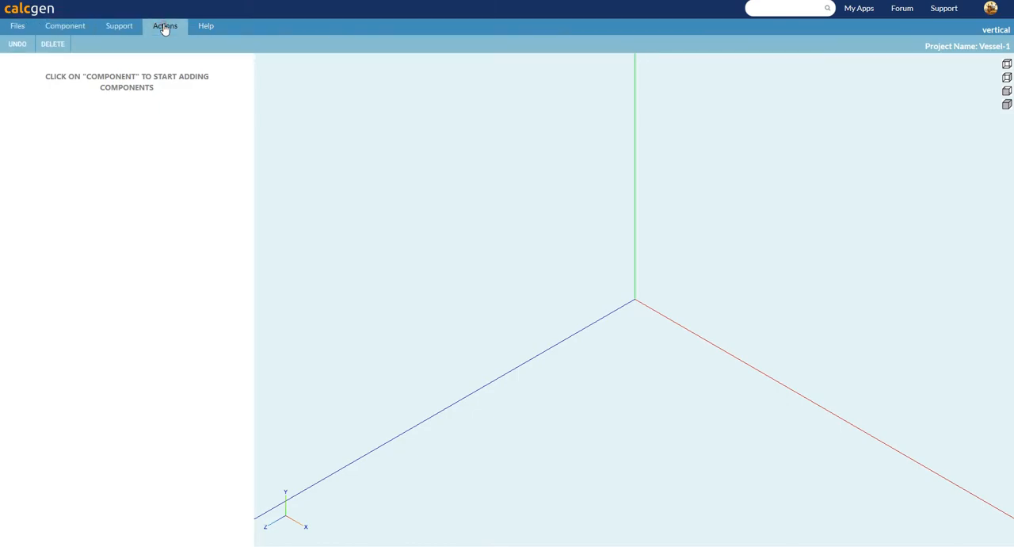
pyautogui.click(206, 28)
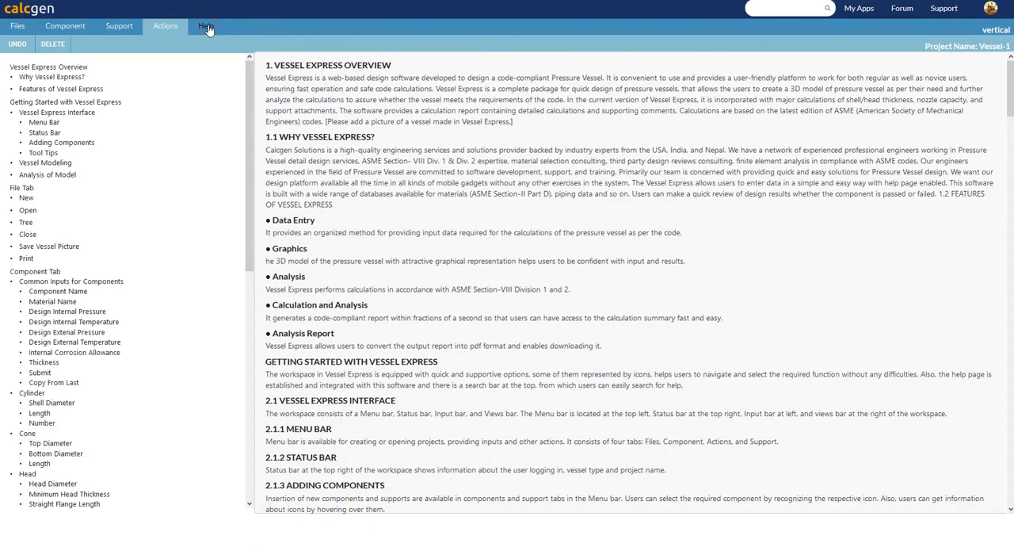
pyautogui.click(16, 26)
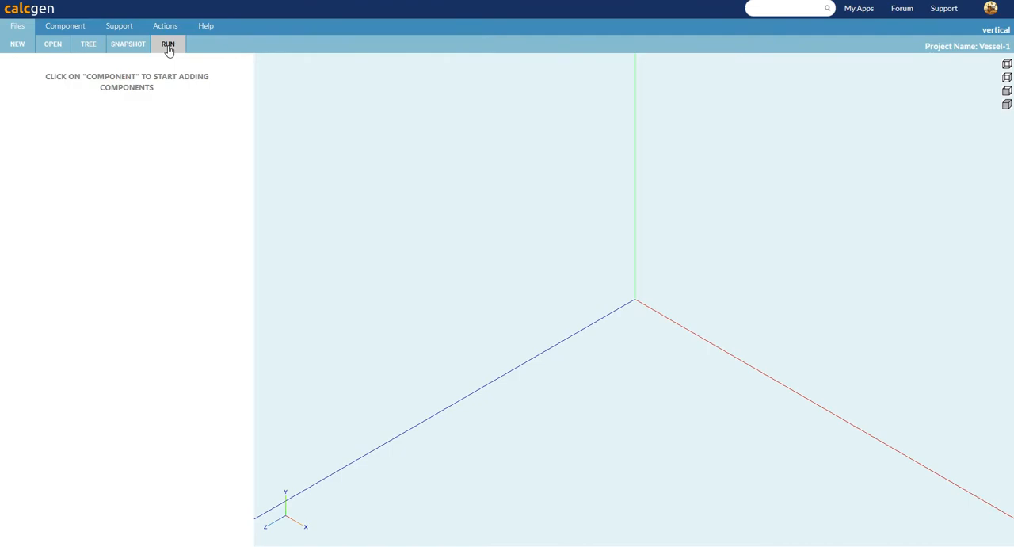
pyautogui.click(75, 28)
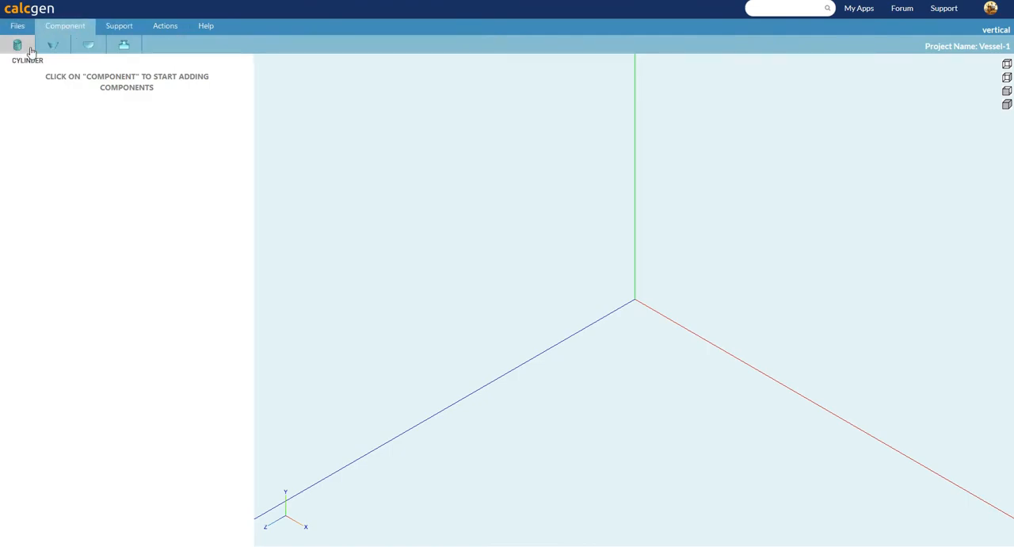
pyautogui.click(118, 28)
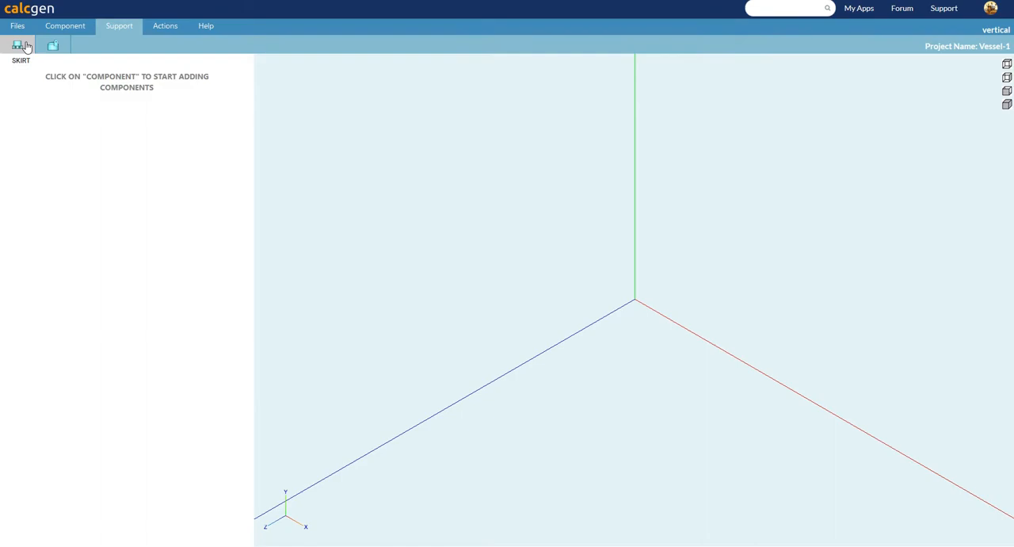
pyautogui.click(166, 27)
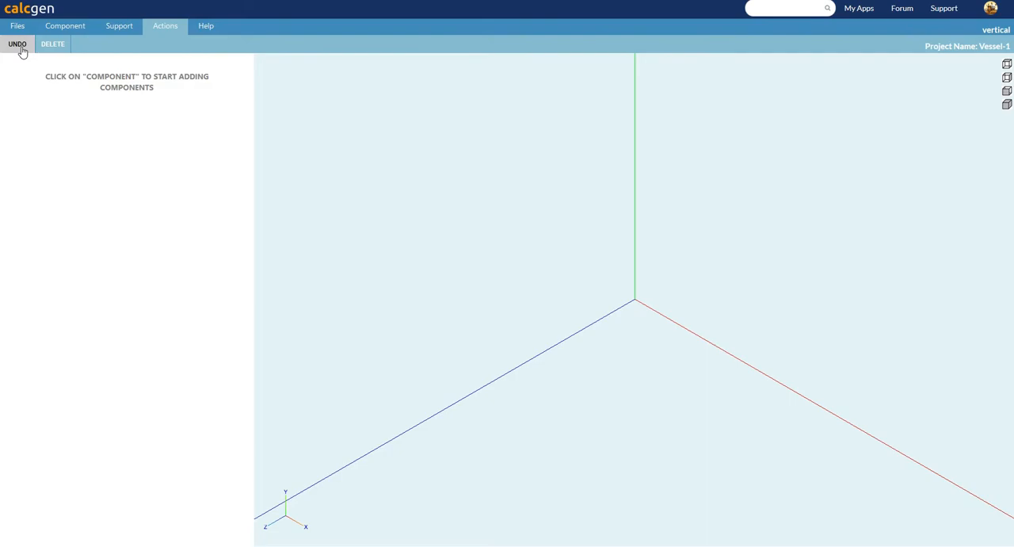
# Read through the help documentation down to the skirt and saddle support topics.
pyautogui.click(204, 27)
pyautogui.scroll(-5, 413, 243)
pyautogui.scroll(-15, 414, 243)
pyautogui.scroll(-15, 414, 243)
pyautogui.scroll(-10, 413, 243)
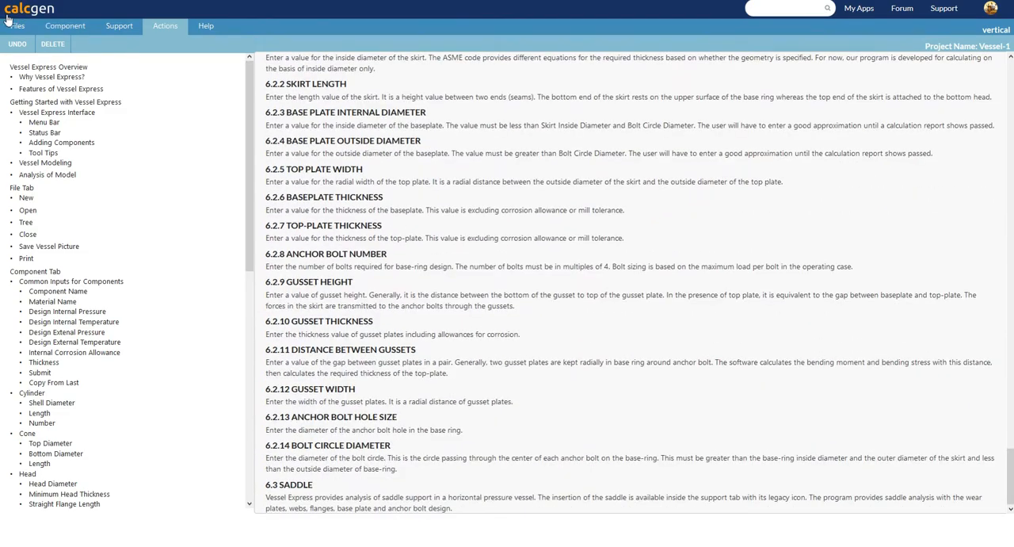
# Start a cylinder component with 250 psi internal pressure, 200 F internal design temperature and 250 F external design temperature.
pyautogui.click(54, 29)
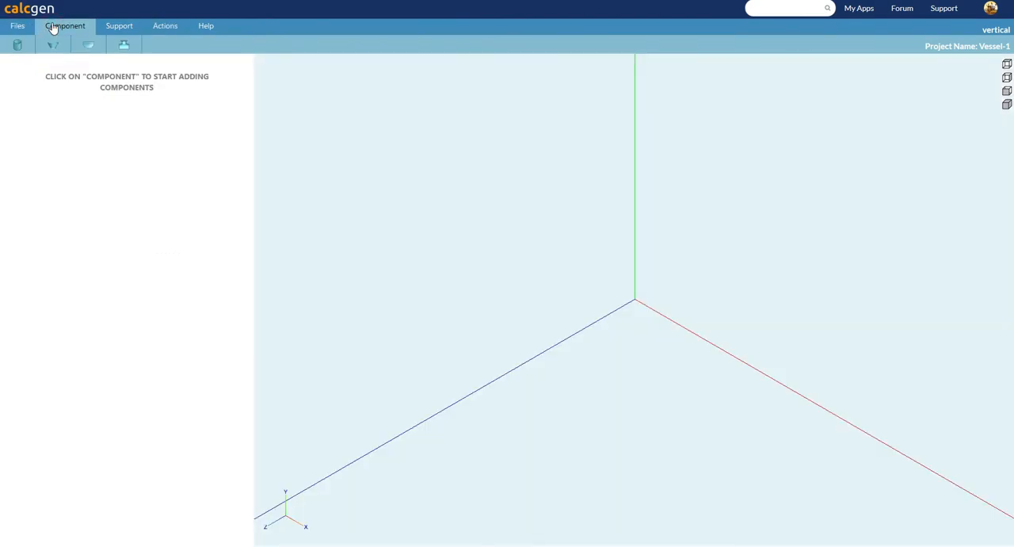
pyautogui.click(53, 28)
pyautogui.click(19, 45)
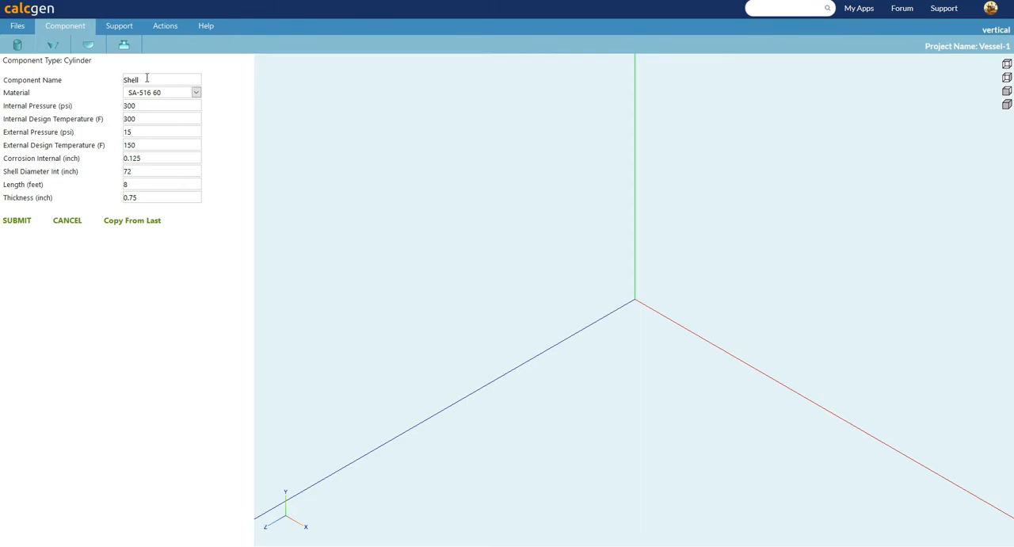
pyautogui.doubleClick(150, 108)
pyautogui.write('250')
pyautogui.press('Tab')
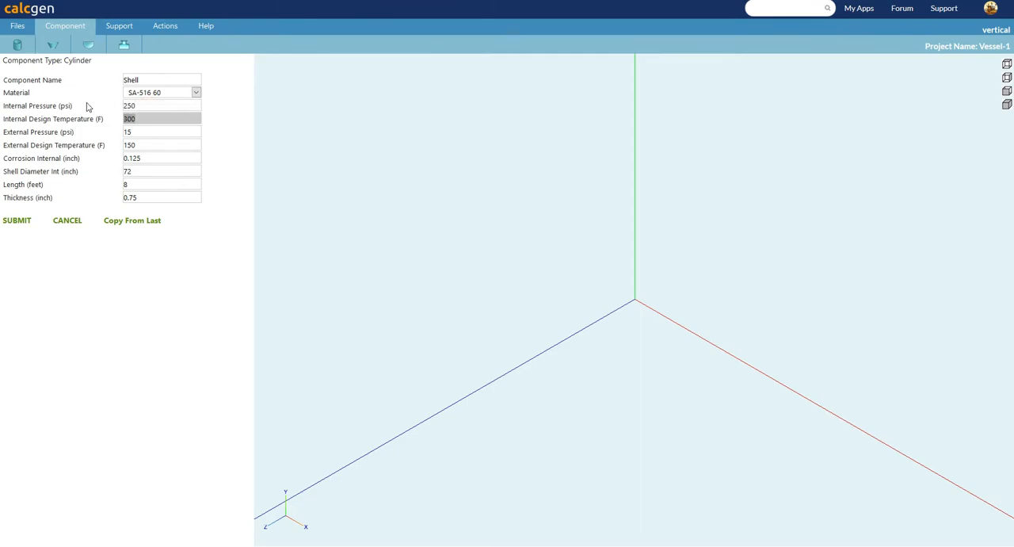
pyautogui.write('2')
pyautogui.press('Tab')
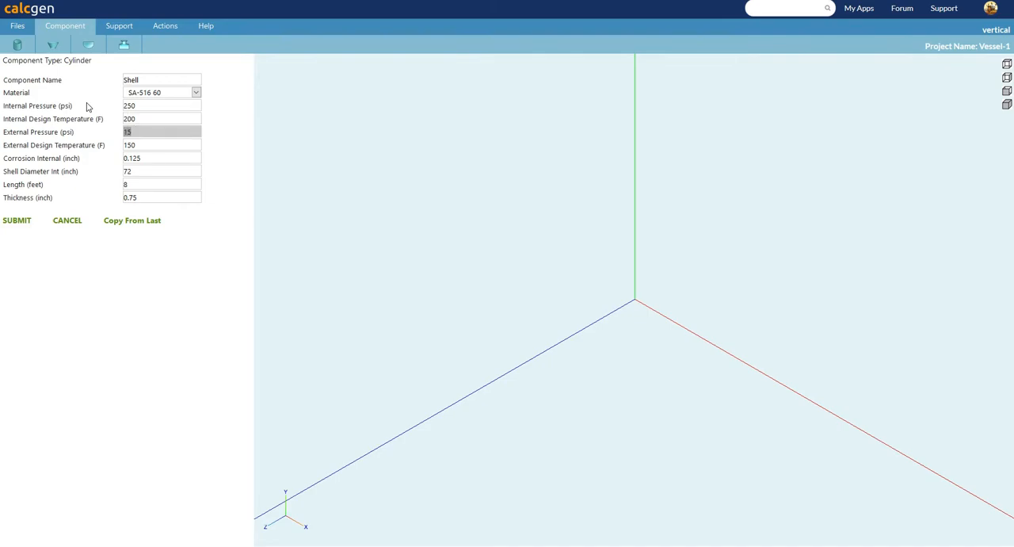
pyautogui.press('Tab')
pyautogui.write('2')
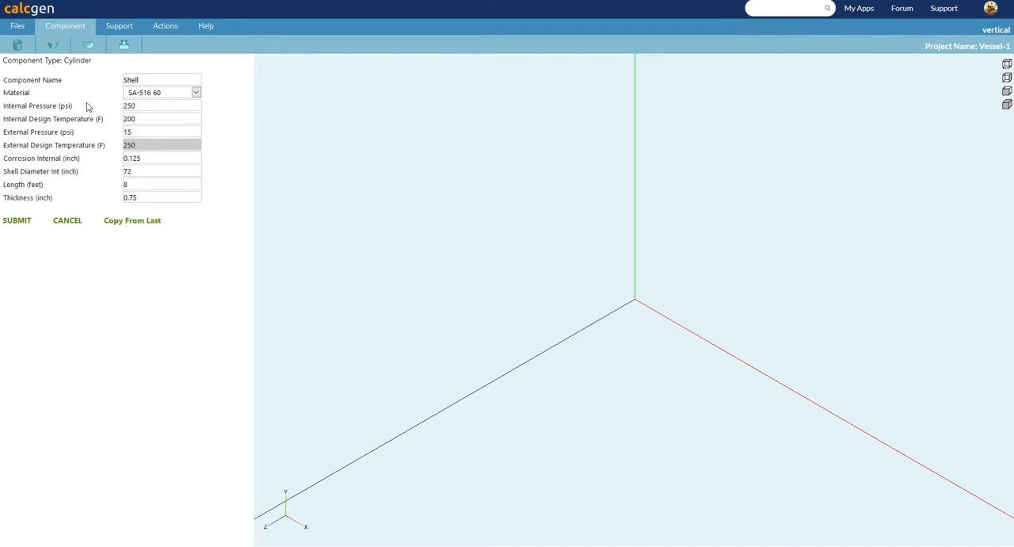
pyautogui.write('50')
# Give the cylinder a 100 inch internal diameter, 10 feet length and 1.5 inch thickness, and add it to the model.
pyautogui.press('Tab')
pyautogui.press('Tab')
pyautogui.write('100')
pyautogui.press('Tab')
pyautogui.write('10')
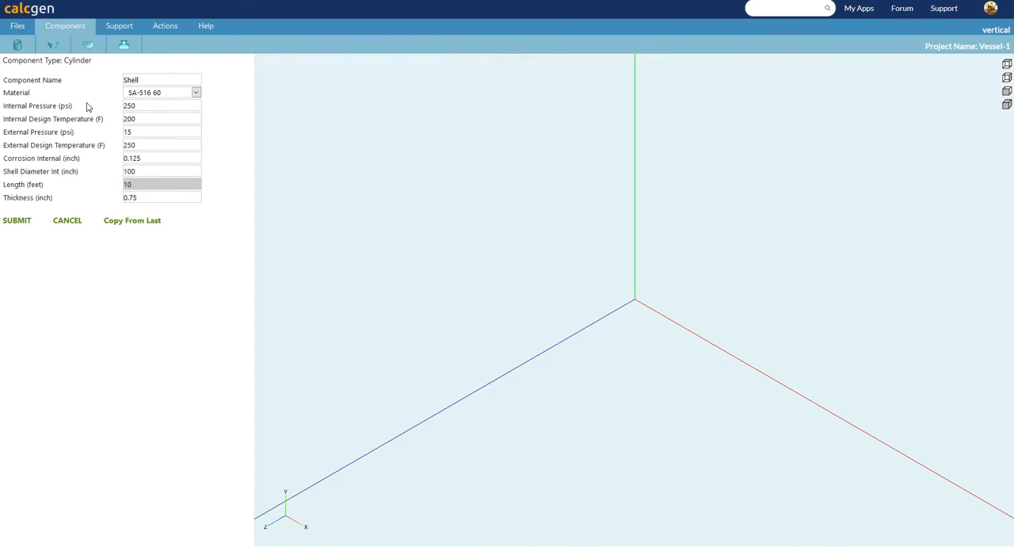
pyautogui.press('Tab')
pyautogui.write('1.5')
pyautogui.click(17, 223)
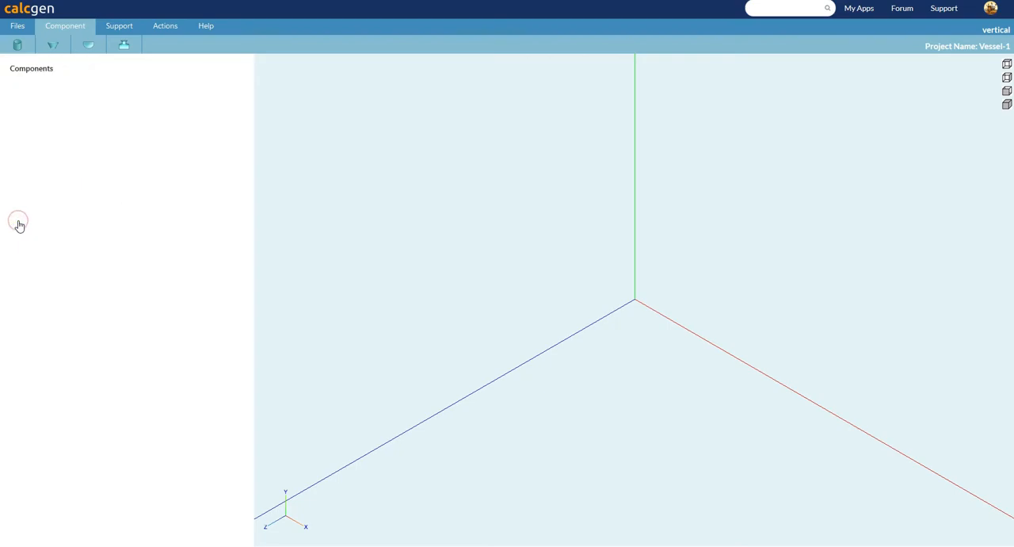
# Add a second cylinder on top of the first, copying all its parameters from the last one.
pyautogui.click(21, 46)
pyautogui.click(128, 223)
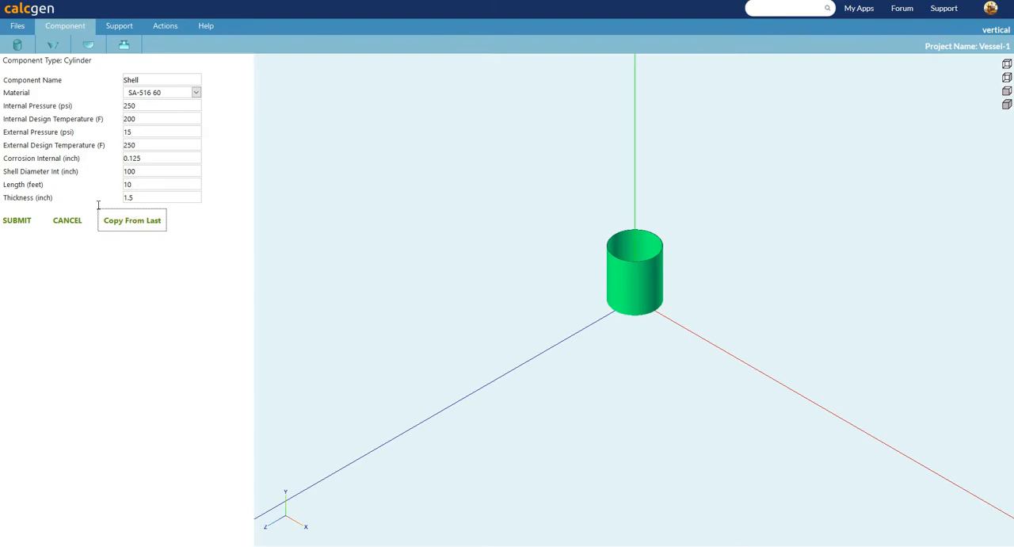
pyautogui.click(24, 221)
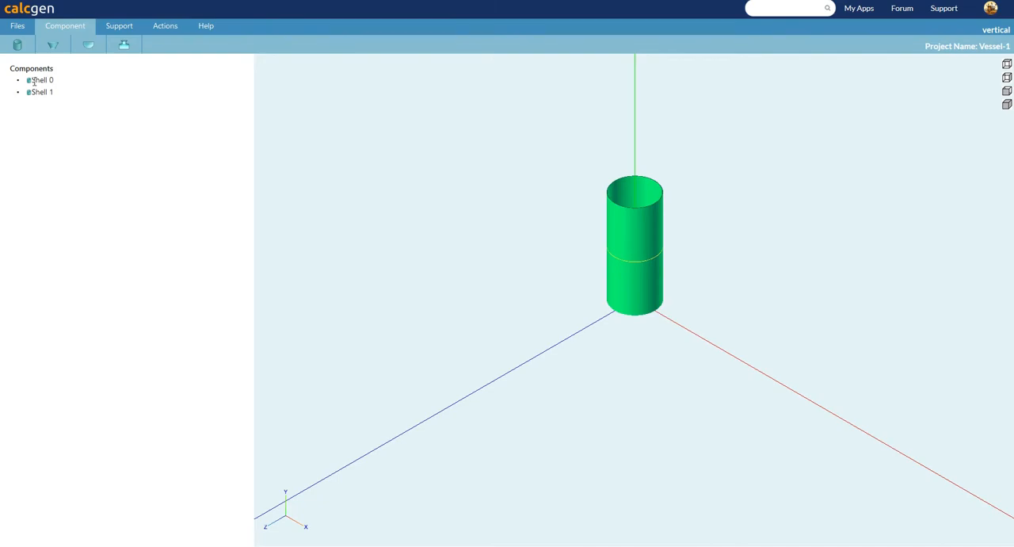
# Add a third cylinder with parameters copied from the last one and a length of 5 feet.
pyautogui.click(22, 41)
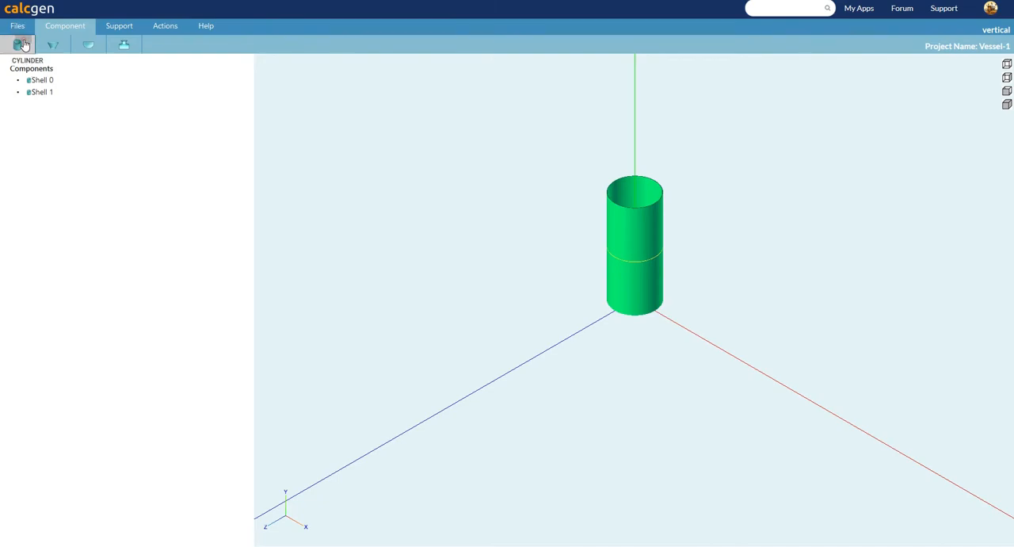
pyautogui.click(129, 220)
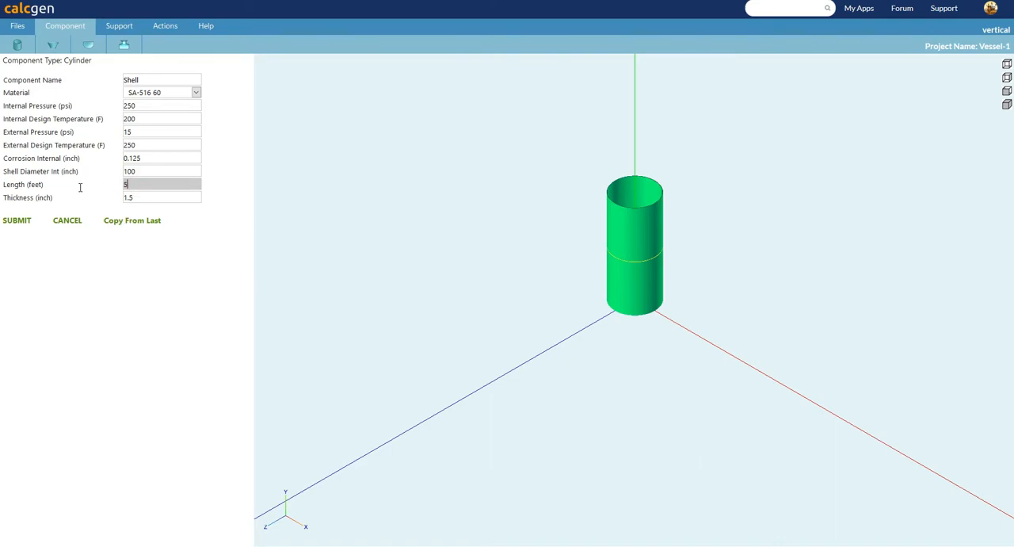
pyautogui.click(22, 222)
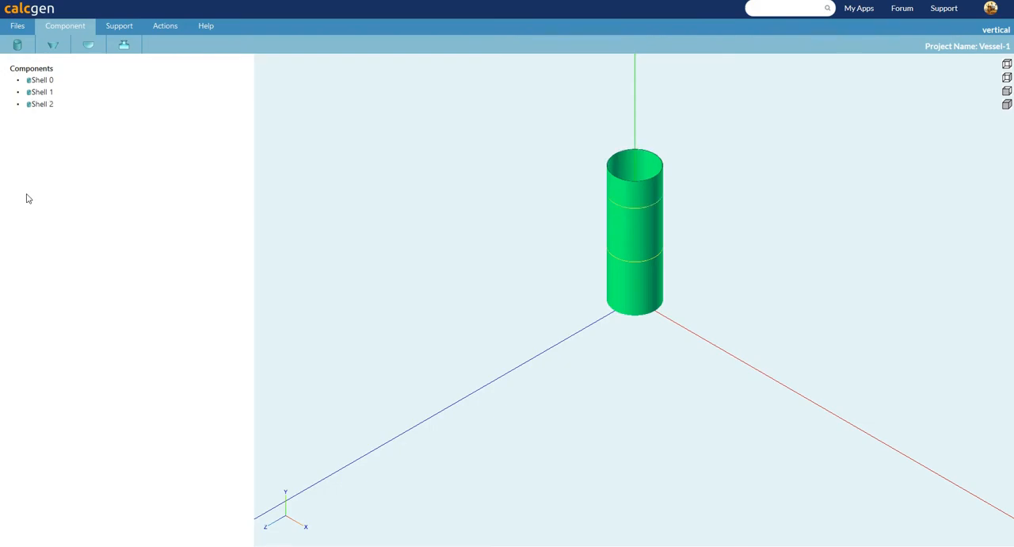
# Add a conical section with 60 inch top diameter, 100 inch bottom diameter, 5 feet length and 2 inch thickness.
pyautogui.click(52, 48)
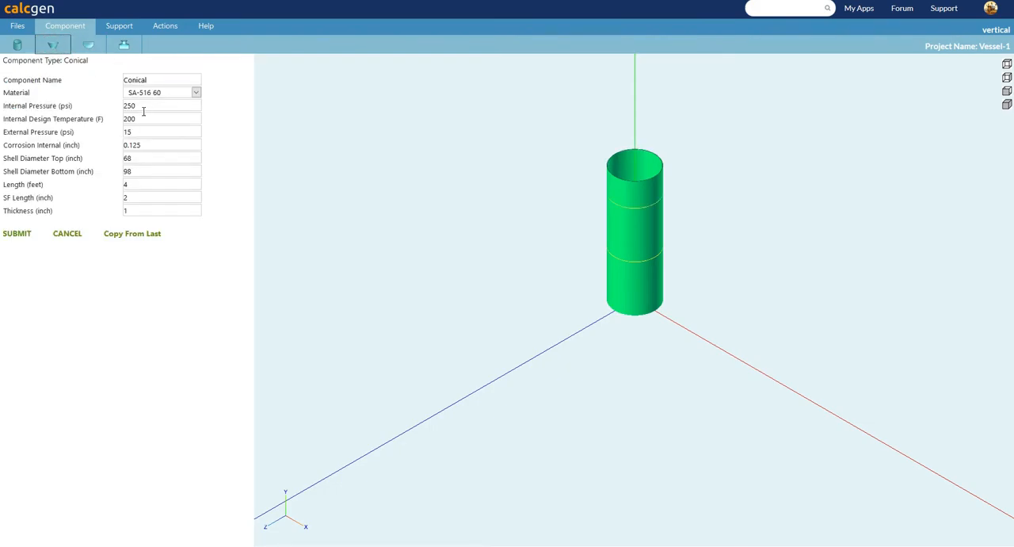
pyautogui.click(145, 158)
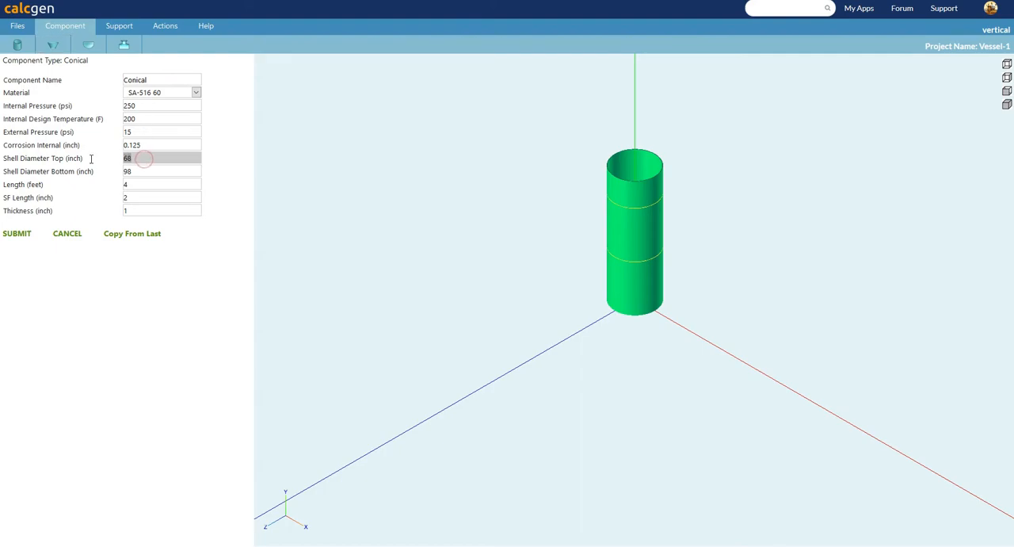
pyautogui.write('60')
pyautogui.press('Tab')
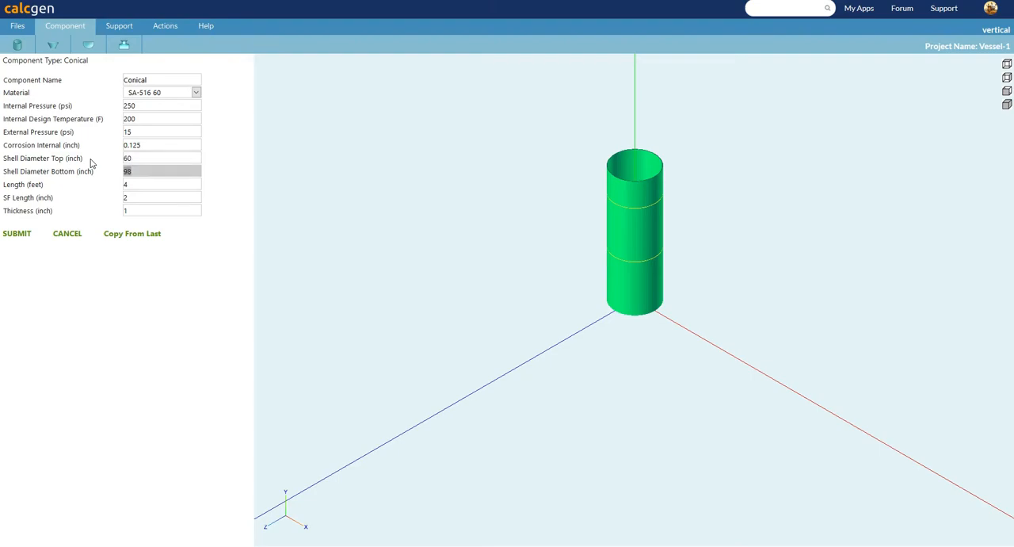
pyautogui.write('100')
pyautogui.press('Tab')
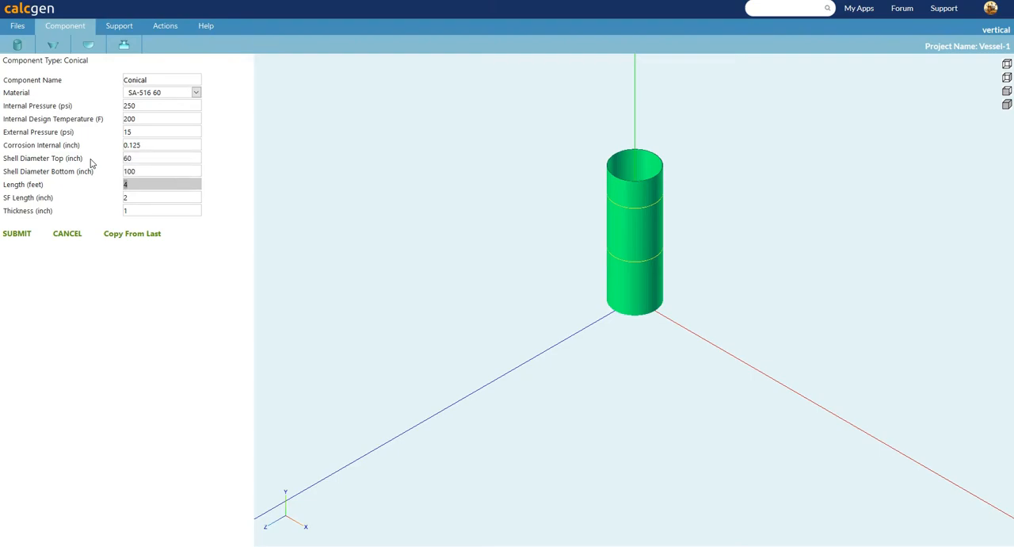
pyautogui.write('5')
pyautogui.press('Tab')
pyautogui.press('Tab')
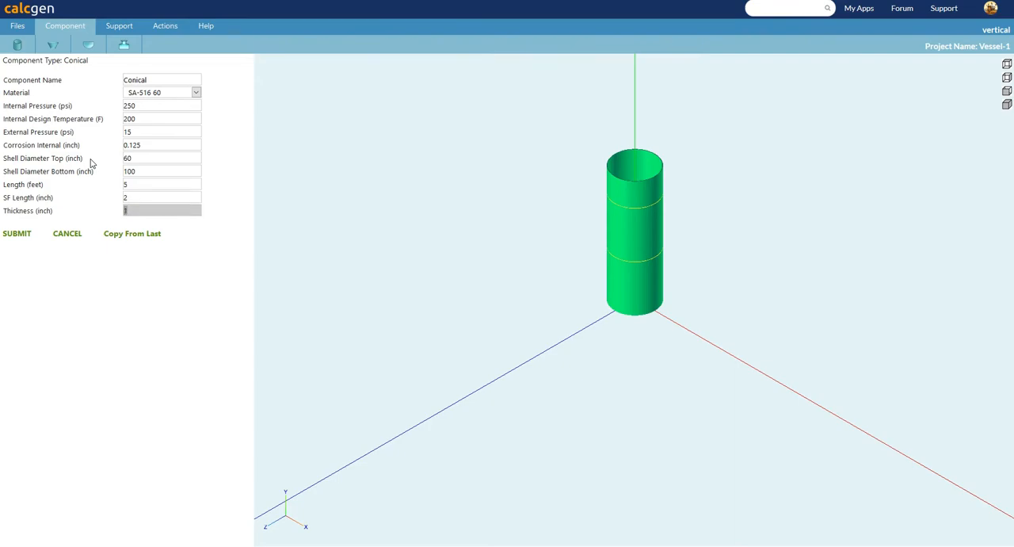
pyautogui.click(12, 235)
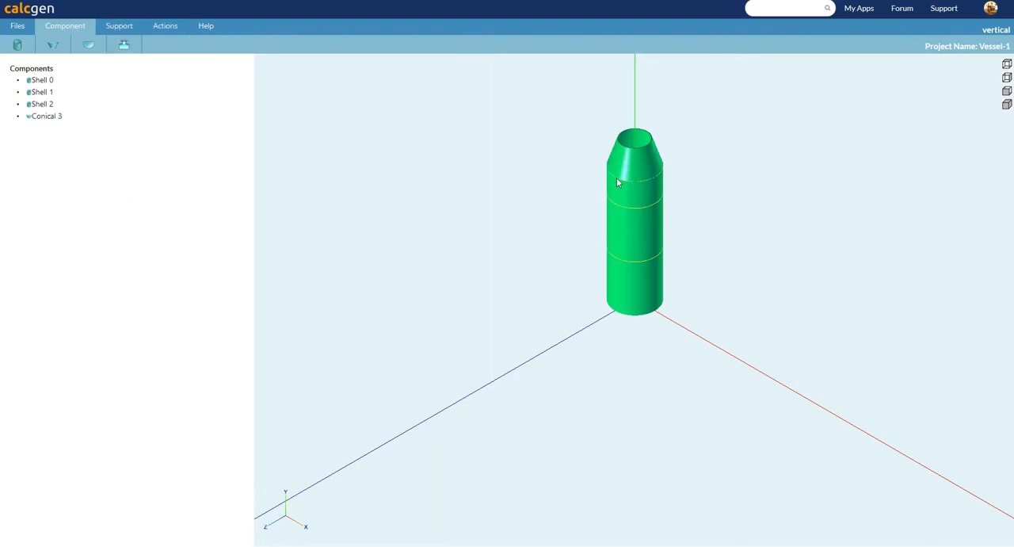
# Delete the 5 feet long cylinder directly below the conical section.
pyautogui.click(642, 193)
pyautogui.click(164, 26)
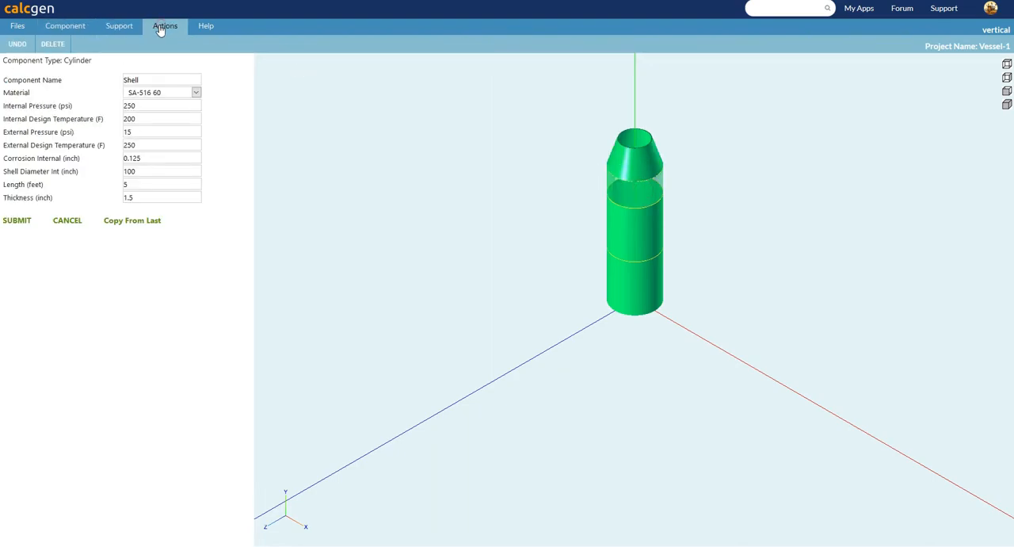
pyautogui.click(52, 44)
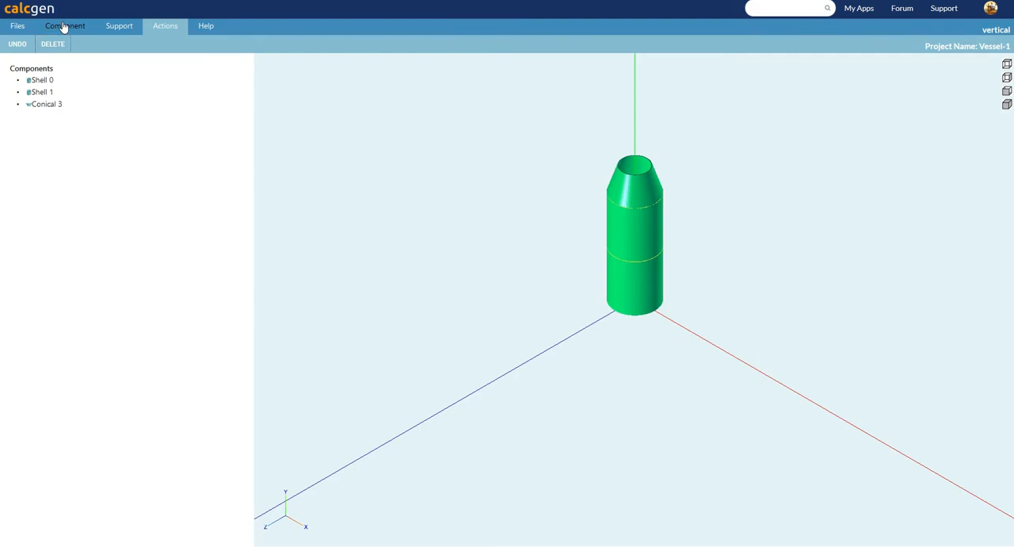
# Add a cylinder above the conical section with parameters copied from the last one, 60 inch internal diameter and 8 feet length.
pyautogui.click(64, 26)
pyautogui.click(27, 44)
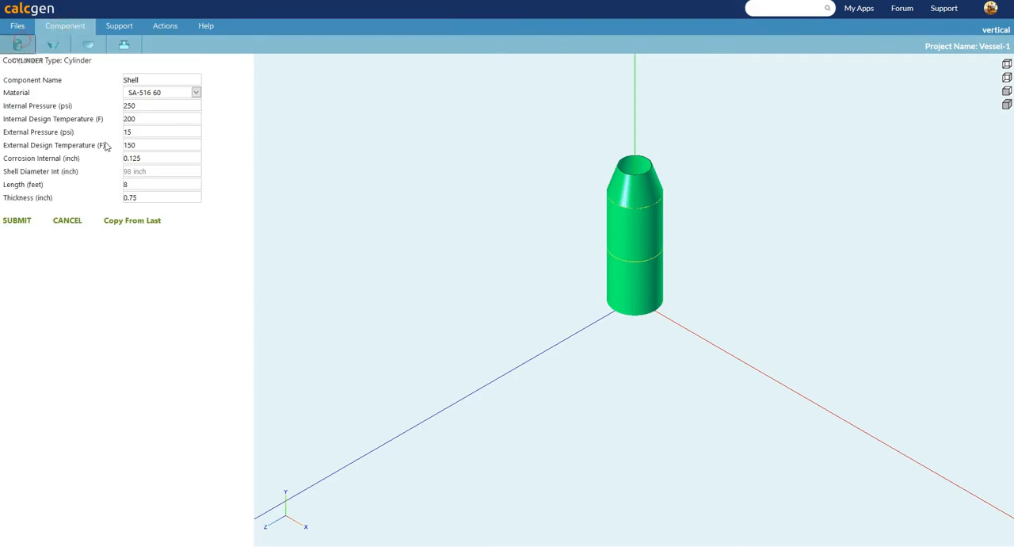
pyautogui.click(132, 224)
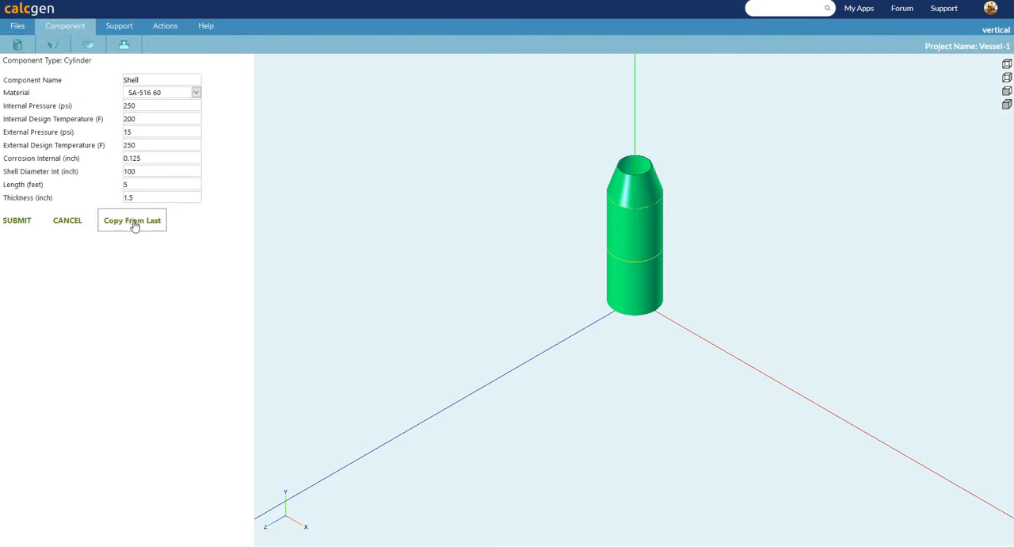
pyautogui.doubleClick(146, 171)
pyautogui.write('60')
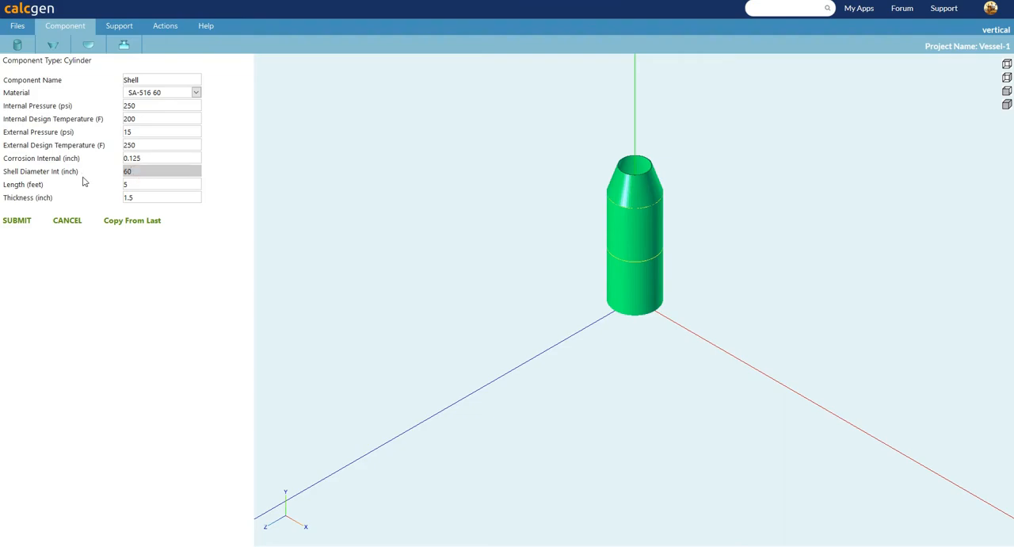
pyautogui.press('Tab')
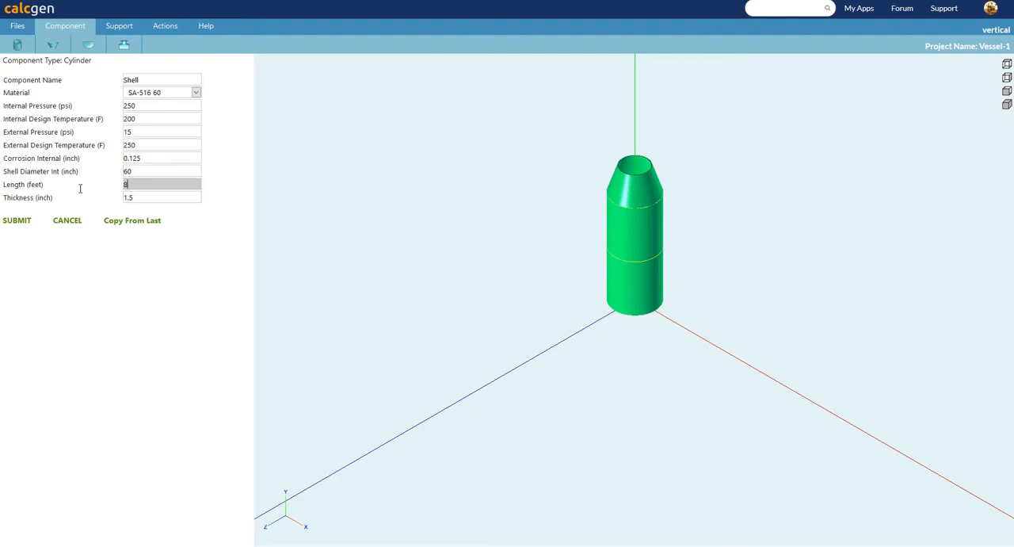
pyautogui.write('80')
pyautogui.press('BackSpace')
pyautogui.click(27, 221)
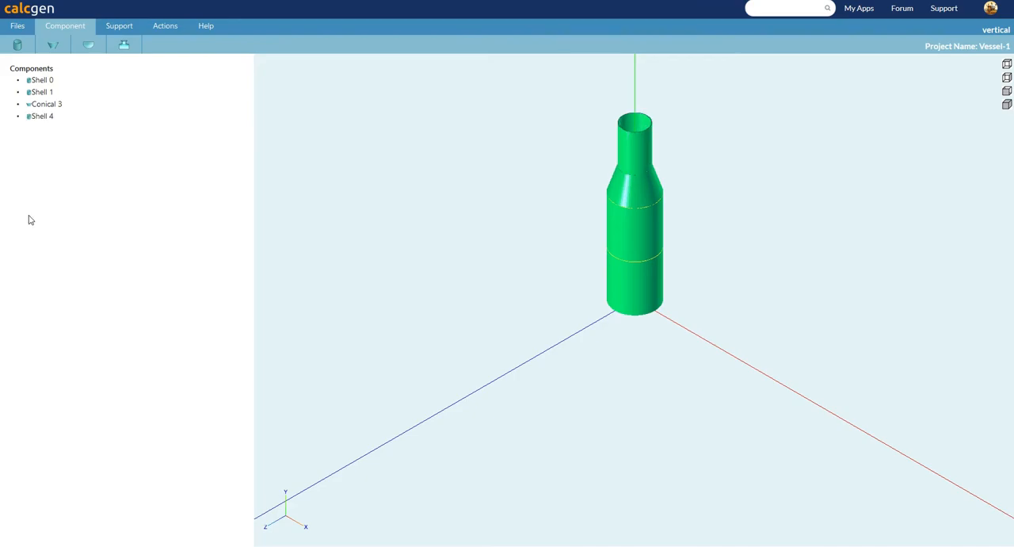
# Start a bottom ellipsoidal head with an external design temperature of 200 F and a shell internal diameter of 100 inches.
pyautogui.click(90, 46)
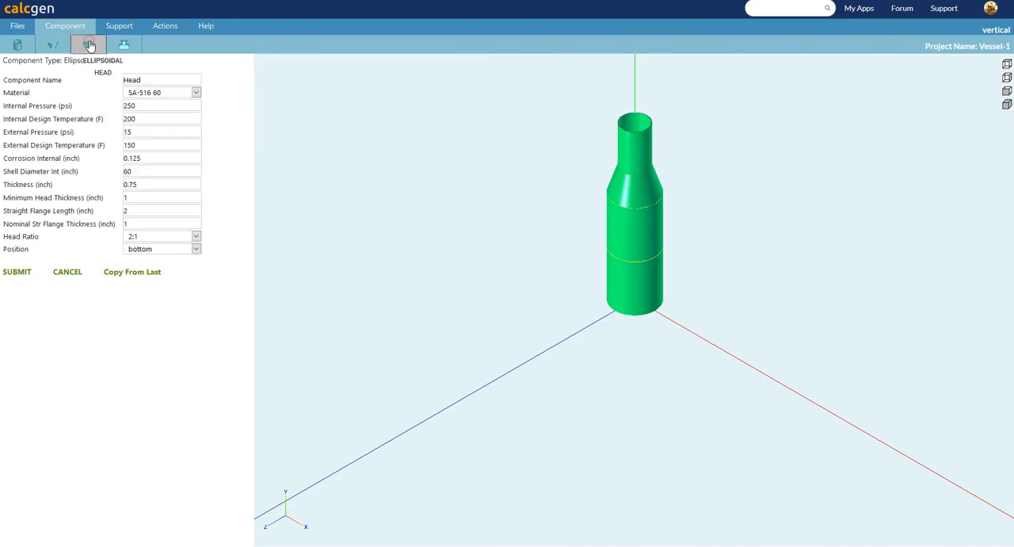
pyautogui.doubleClick(146, 146)
pyautogui.write('200')
pyautogui.press('Tab')
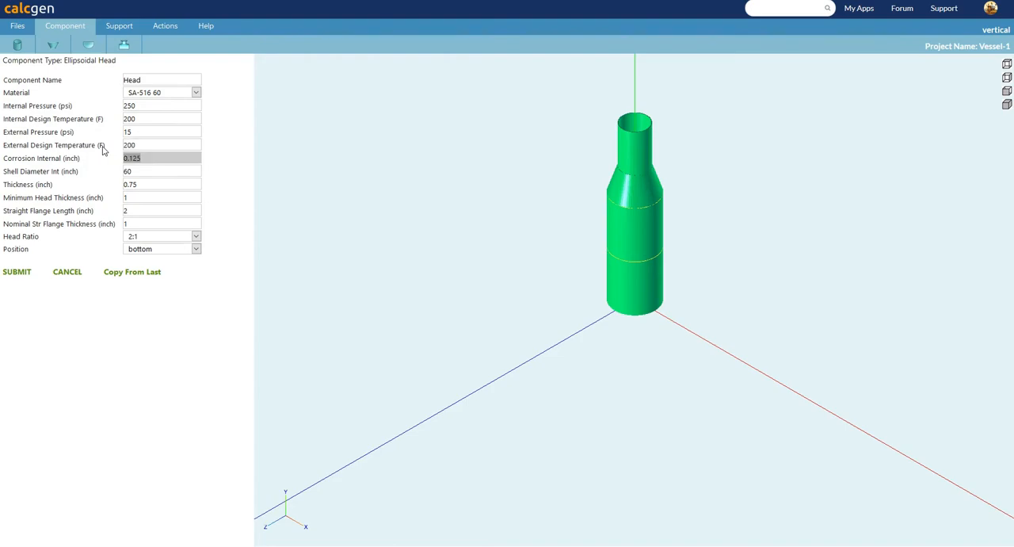
pyautogui.press('Tab')
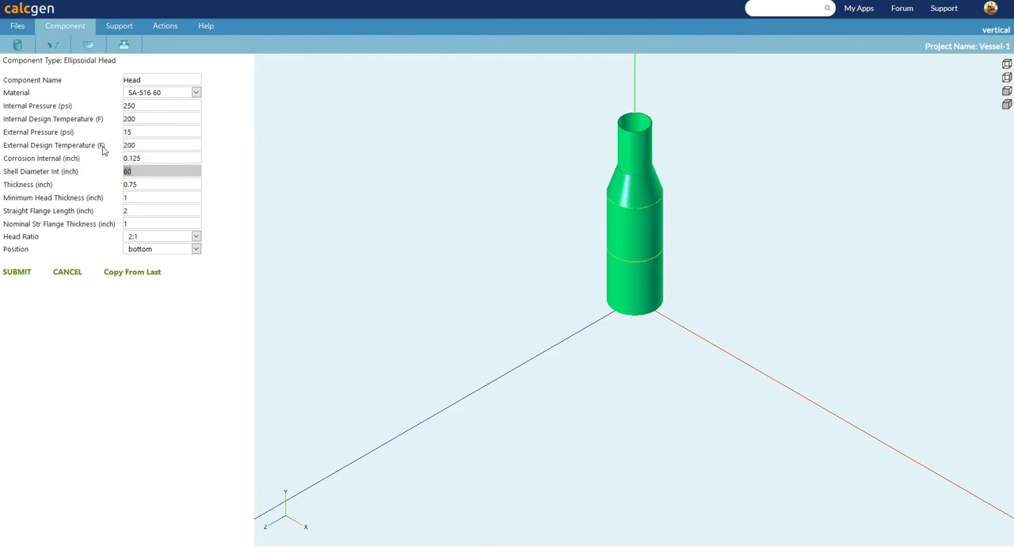
pyautogui.write('100')
pyautogui.press('Tab')
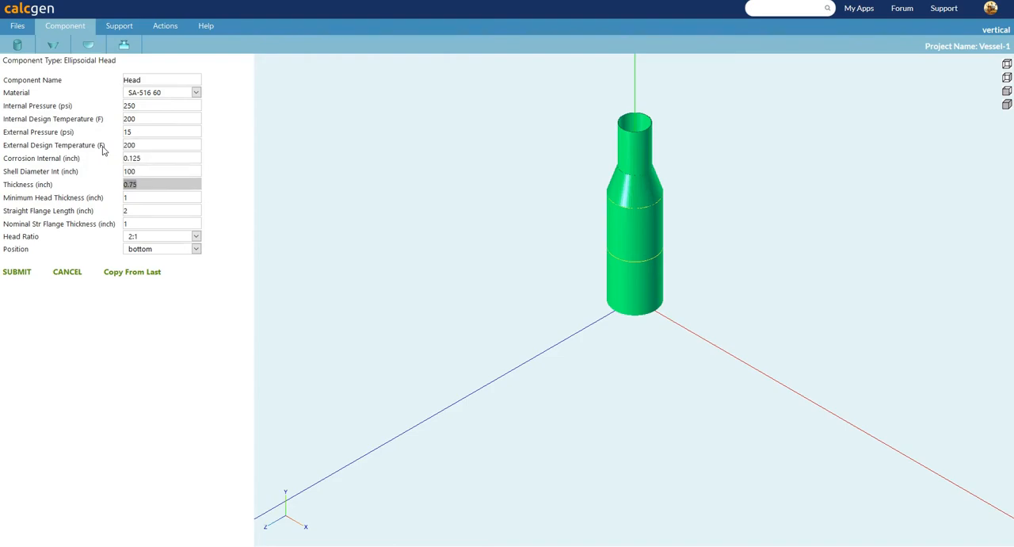
# Set the bottom head's thickness and nominal straight flange thickness to 1.5 inches and add it to the vessel.
pyautogui.write('1')
pyautogui.press('Tab')
pyautogui.press('Tab')
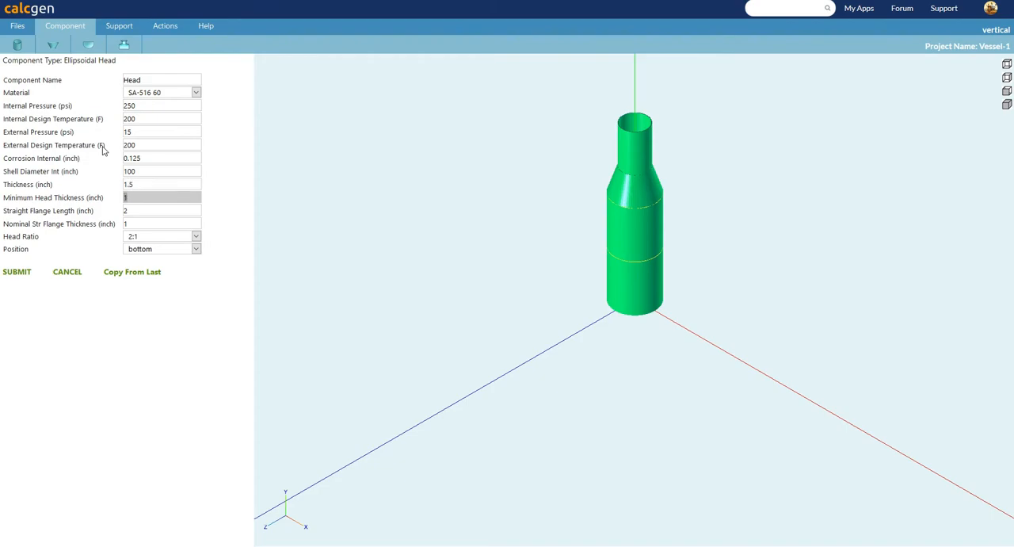
pyautogui.press('Tab')
pyautogui.write('1.5')
pyautogui.press('Tab')
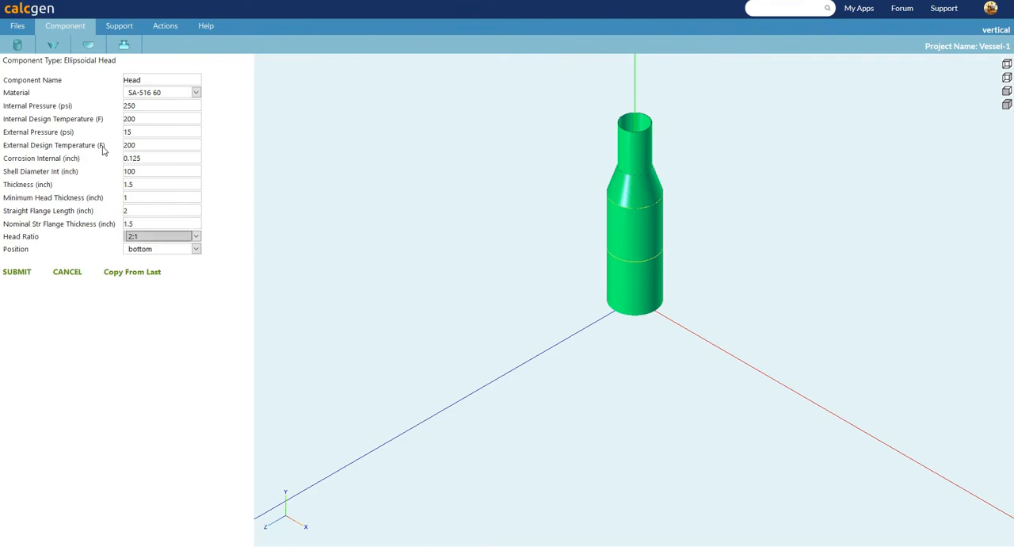
pyautogui.click(19, 272)
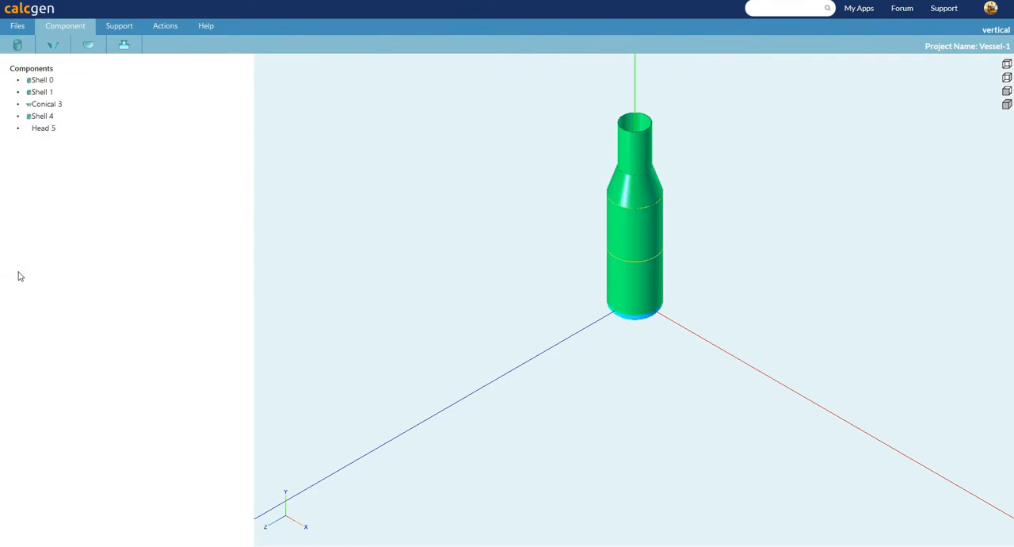
# Add an ellipsoidal head at the top position with parameters copied from the last one and a 60 inch shell internal diameter.
pyautogui.click(91, 49)
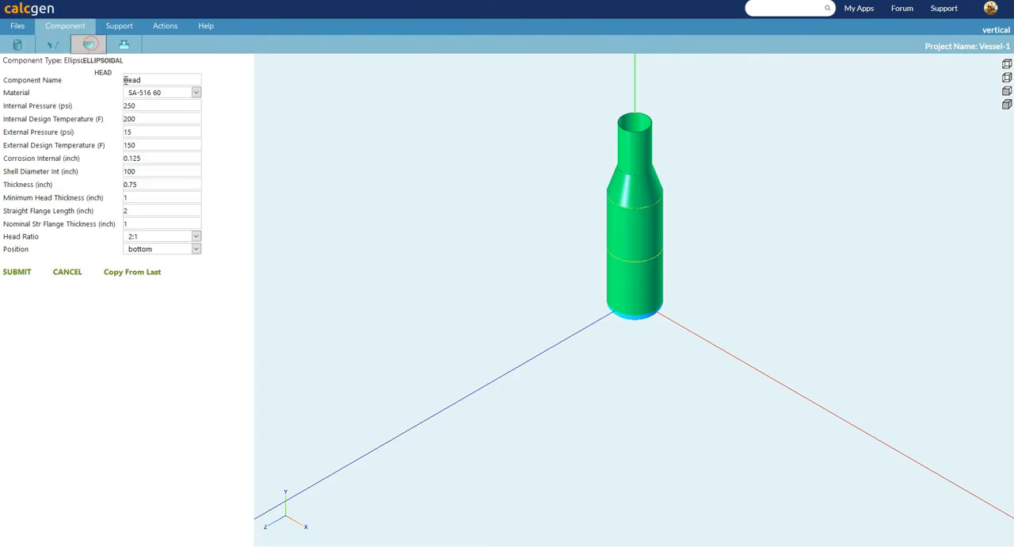
pyautogui.click(128, 273)
pyautogui.click(191, 250)
pyautogui.click(131, 275)
pyautogui.moveTo(144, 171); pyautogui.dragTo(108, 171)
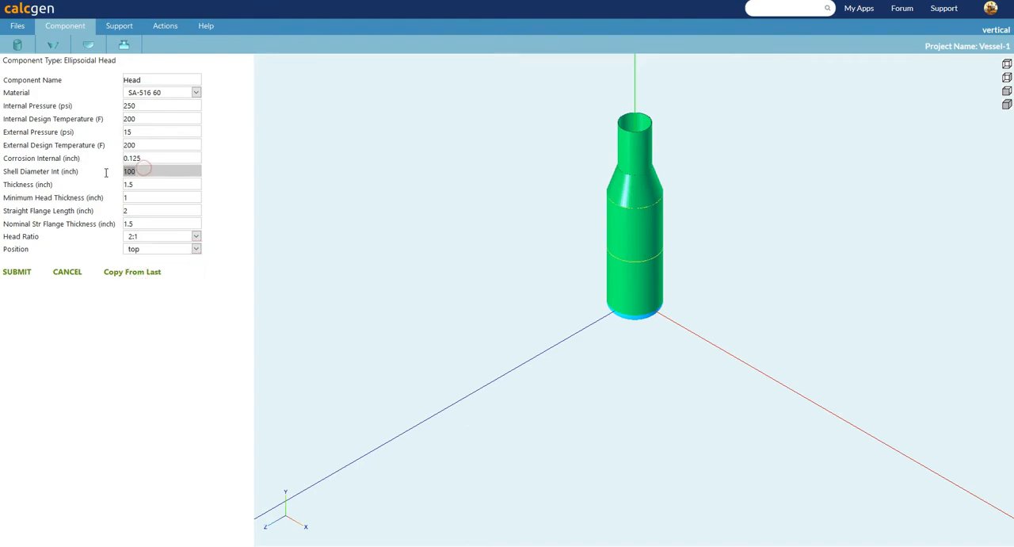
pyautogui.write('60')
pyautogui.click(19, 273)
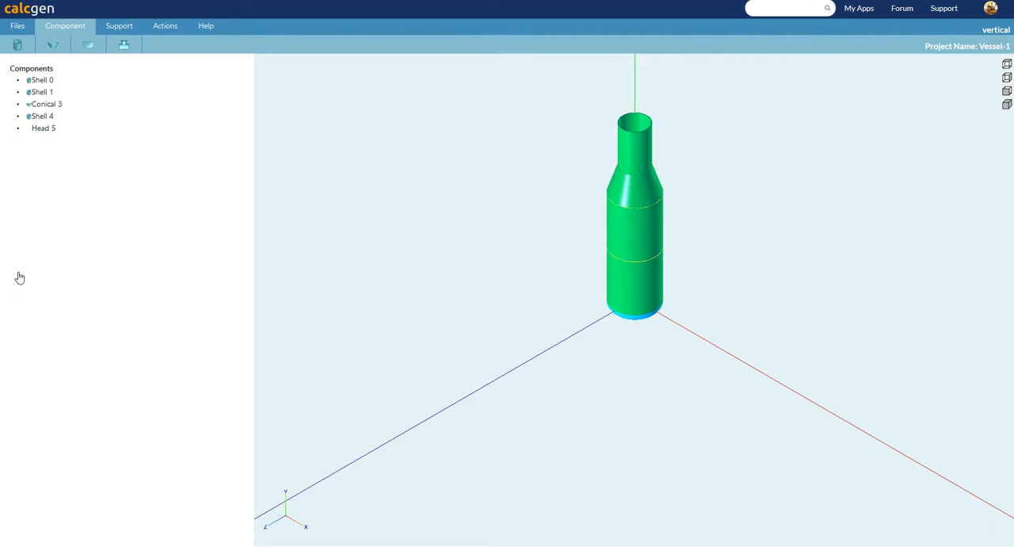
# Start a skirt support with a design temperature of 200 F, shell diameter of 99 inches and length of 25 inches.
pyautogui.click(129, 27)
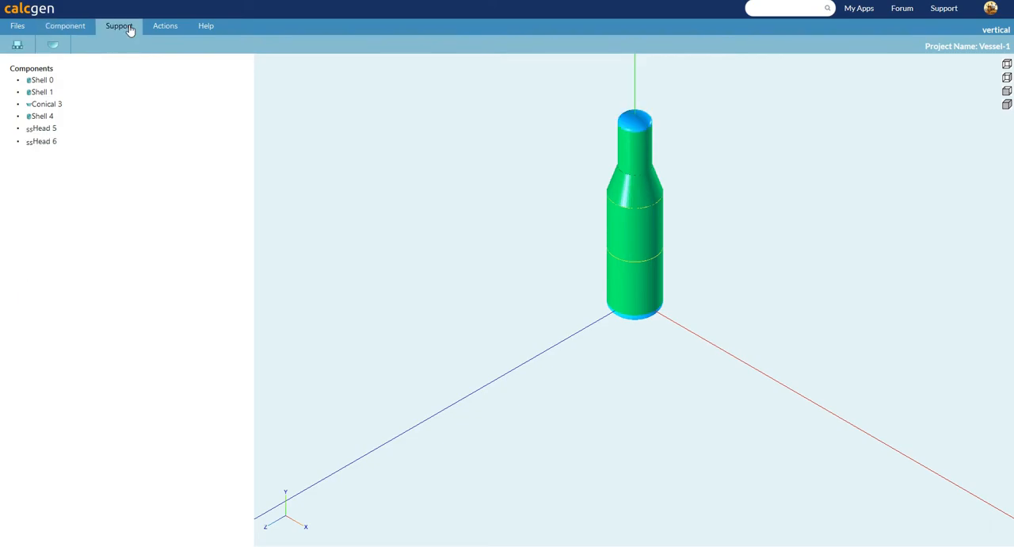
pyautogui.click(13, 45)
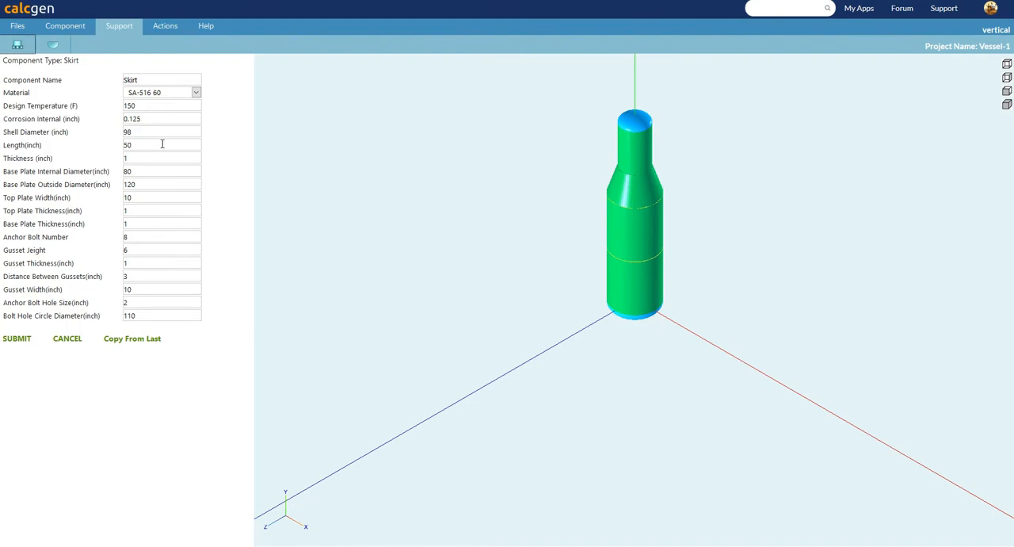
pyautogui.doubleClick(156, 107)
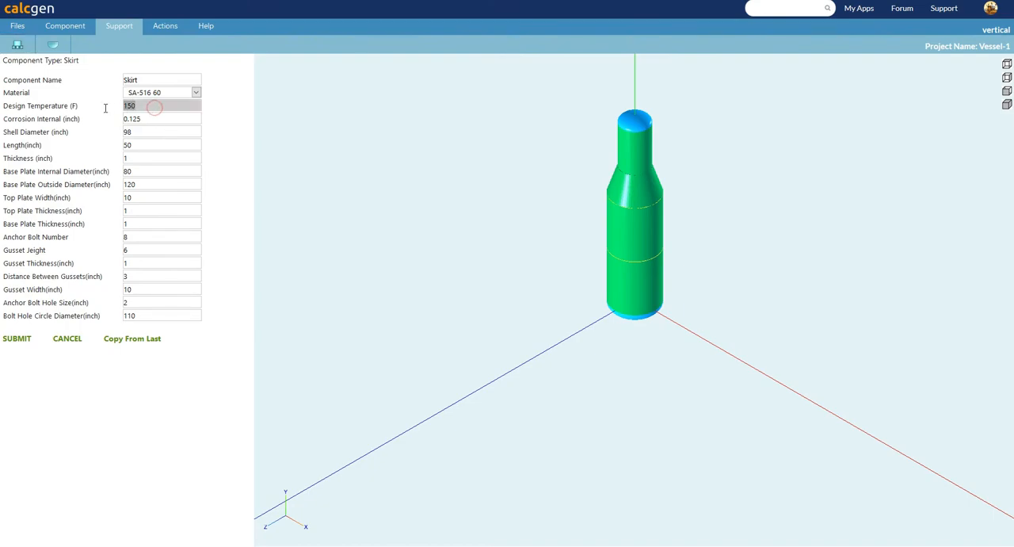
pyautogui.write('200')
pyautogui.press('Tab')
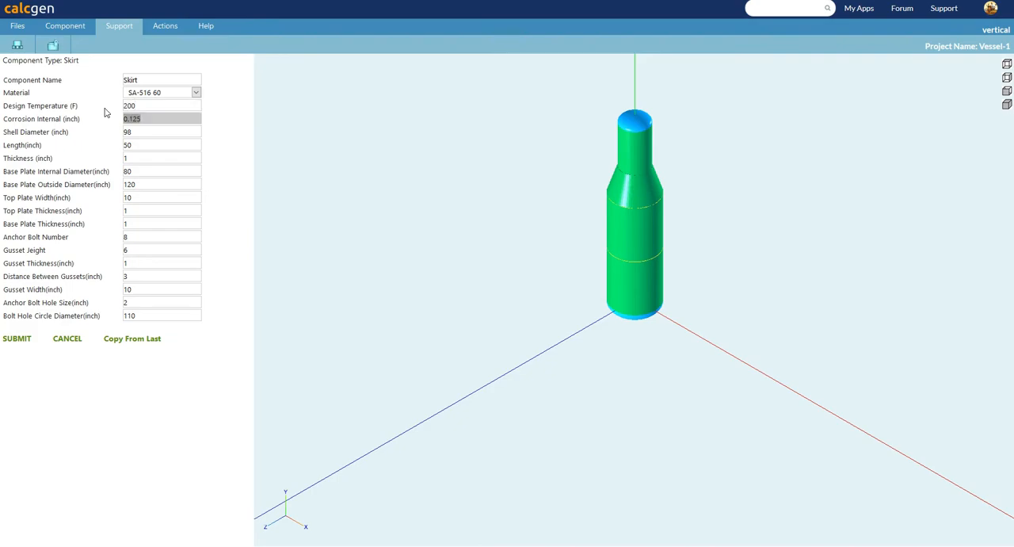
pyautogui.press('Tab')
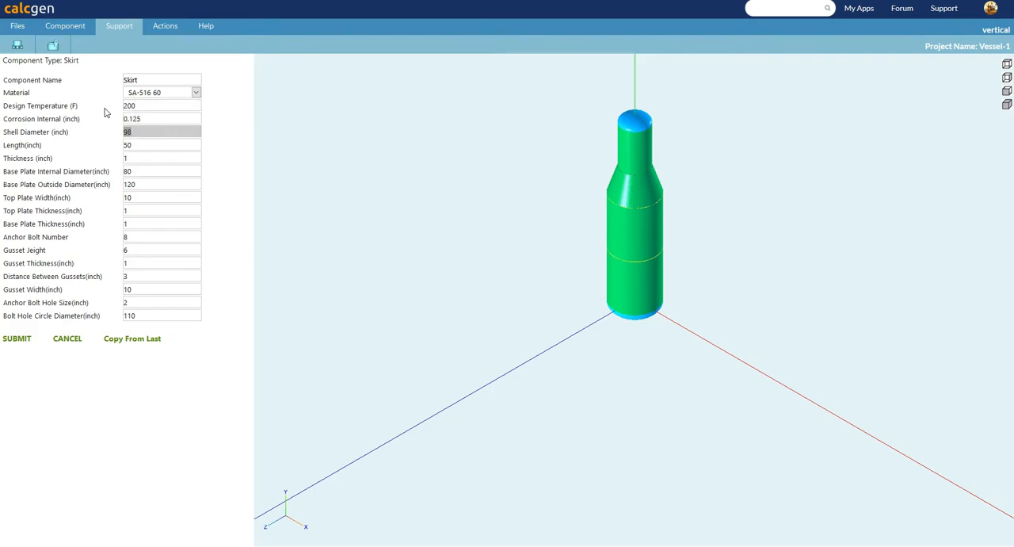
pyautogui.write('99')
pyautogui.press('Tab')
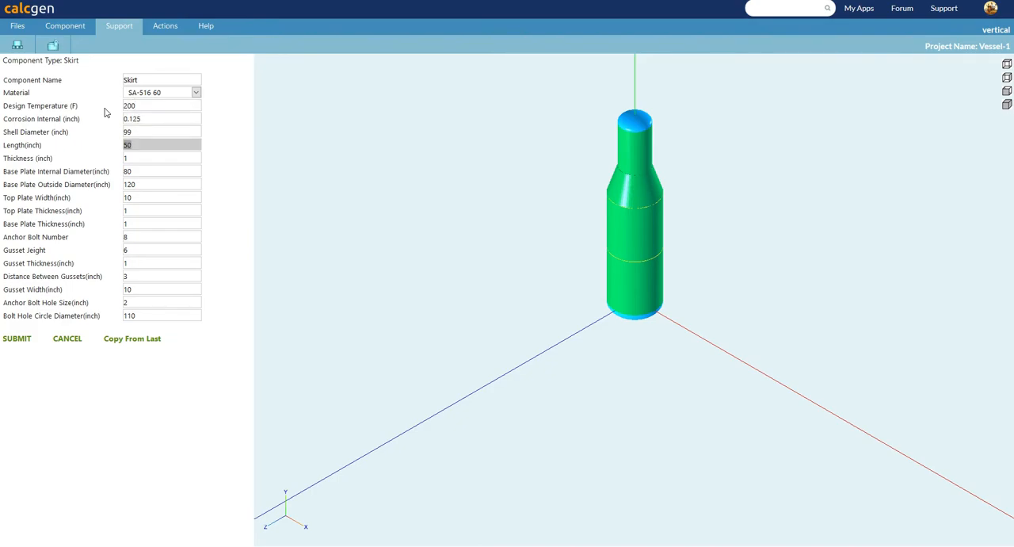
pyautogui.write('25')
pyautogui.press('Tab')
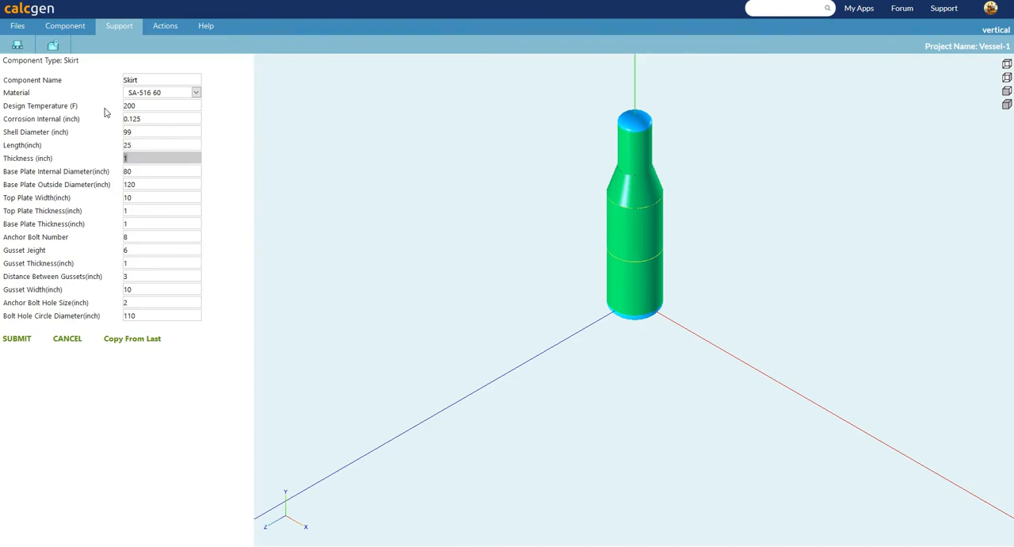
# Set the skirt's thickness to 0.5 inch and its base plate internal diameter to 90 inches.
pyautogui.write('1')
pyautogui.press('BackSpace')
pyautogui.press('BackSpace')
pyautogui.press('BackSpace')
pyautogui.write('0.5')
pyautogui.press('Tab')
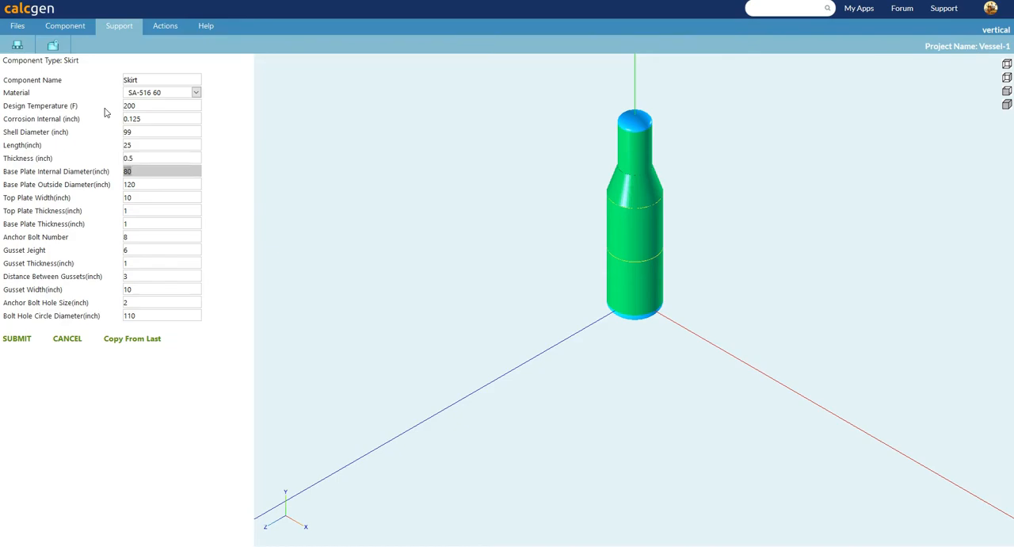
pyautogui.write('90')
pyautogui.press('Tab')
pyautogui.press('Tab')
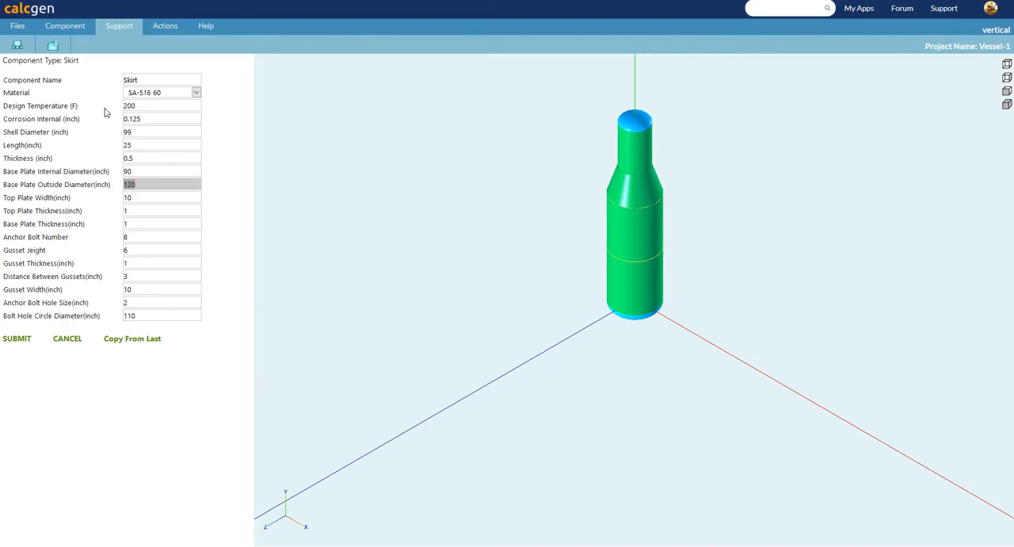
# Set the skirt's top plate thickness and base plate thickness to 1.5 inches each.
pyautogui.press('Tab')
pyautogui.write('1.5')
pyautogui.press('Tab')
pyautogui.write('1.5')
pyautogui.press('Tab')
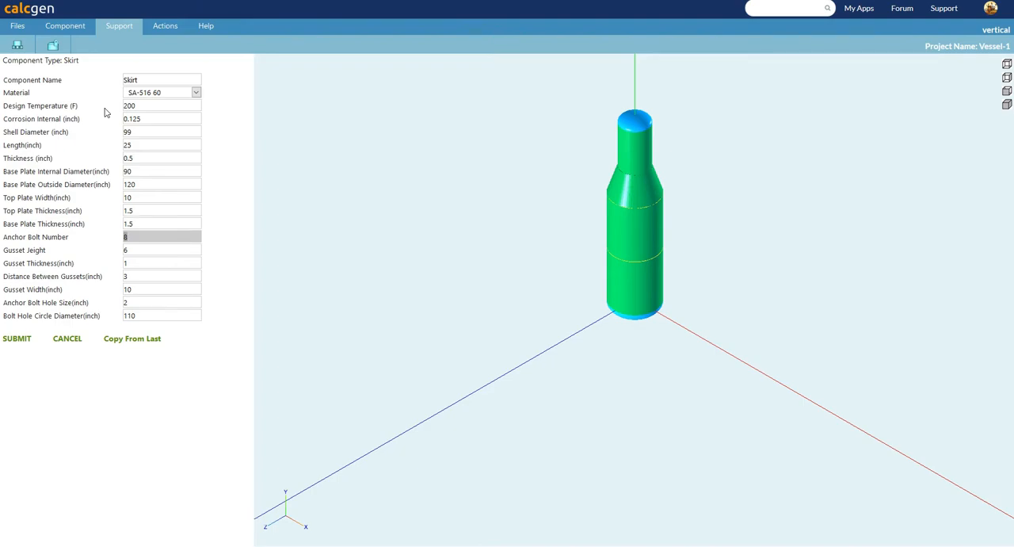
# Set the skirt's anchor bolt hole size to 2.5 inches and add the skirt to the vessel.
pyautogui.press('Tab')
pyautogui.press('Tab')
pyautogui.press('Tab')
pyautogui.press('Tab')
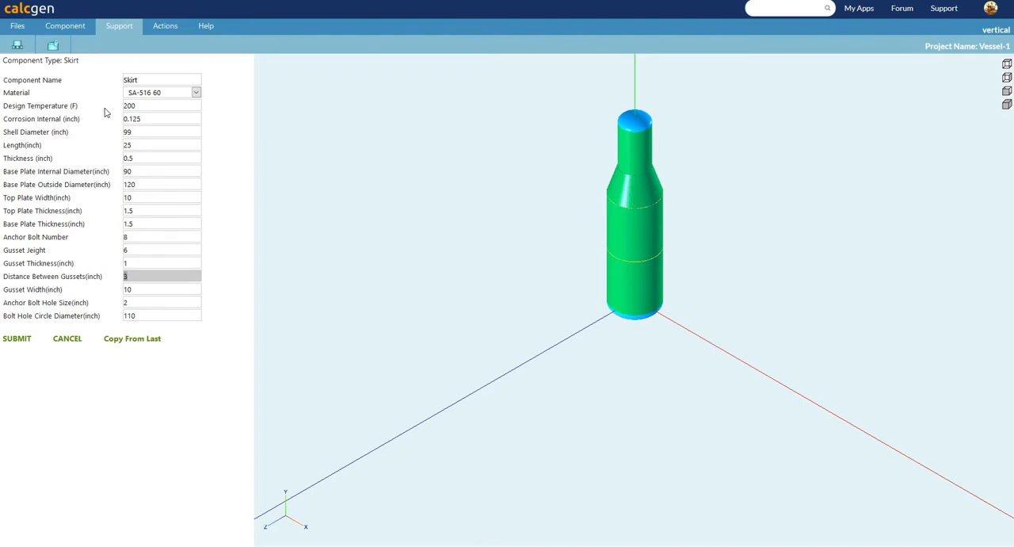
pyautogui.press('Tab')
pyautogui.write('2.5')
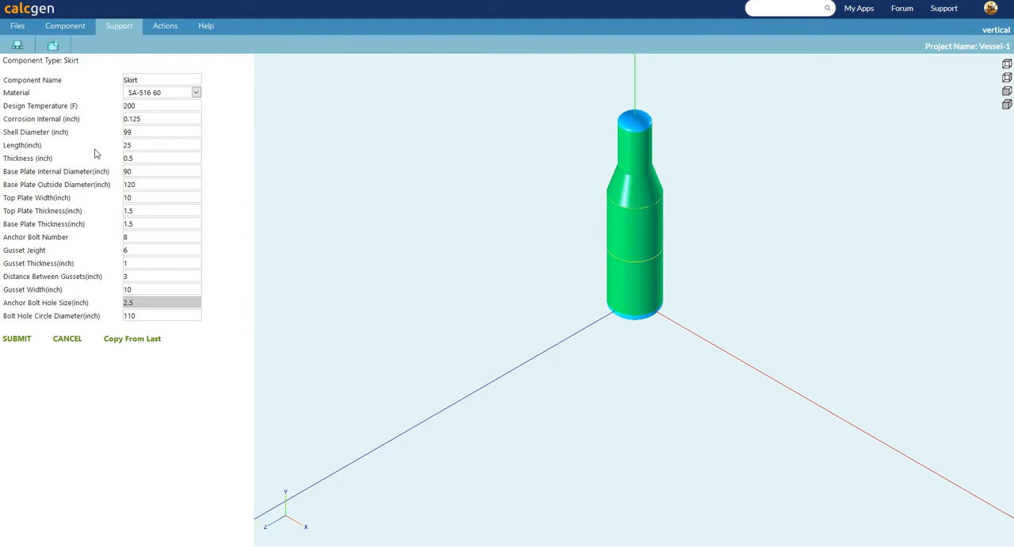
pyautogui.click(25, 341)
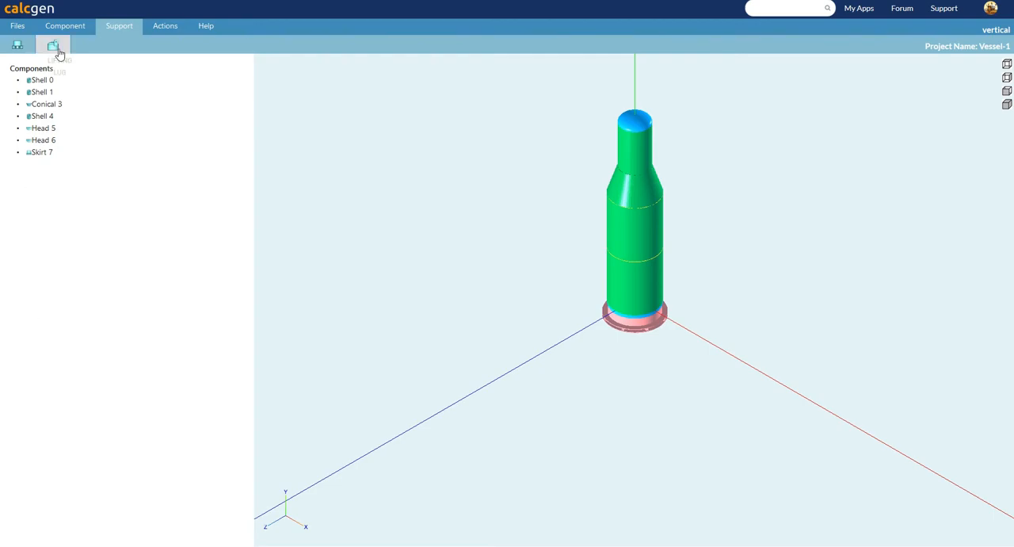
# Start a new nozzle component and name it INLET-N1.
pyautogui.click(72, 26)
pyautogui.click(124, 45)
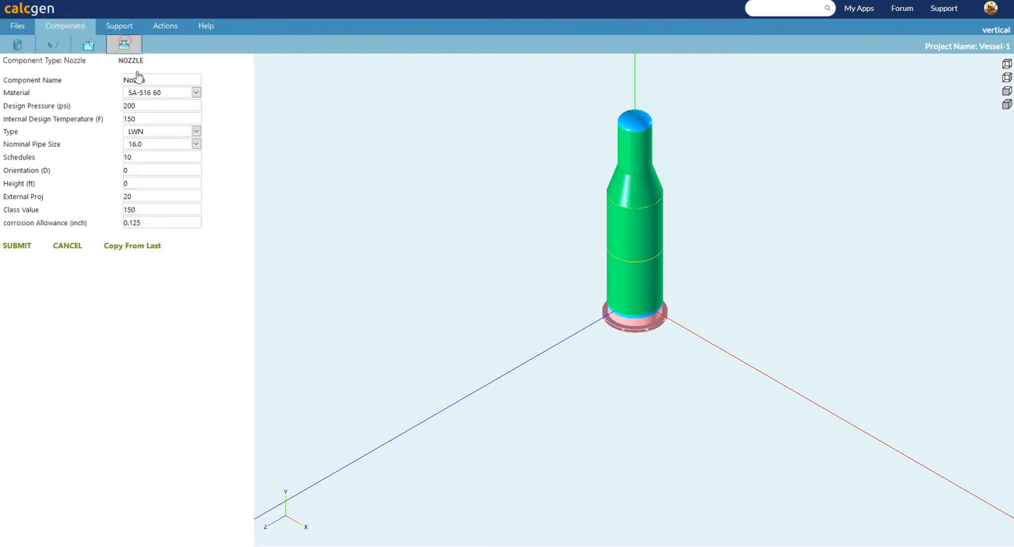
pyautogui.doubleClick(159, 79)
pyautogui.write('inle')
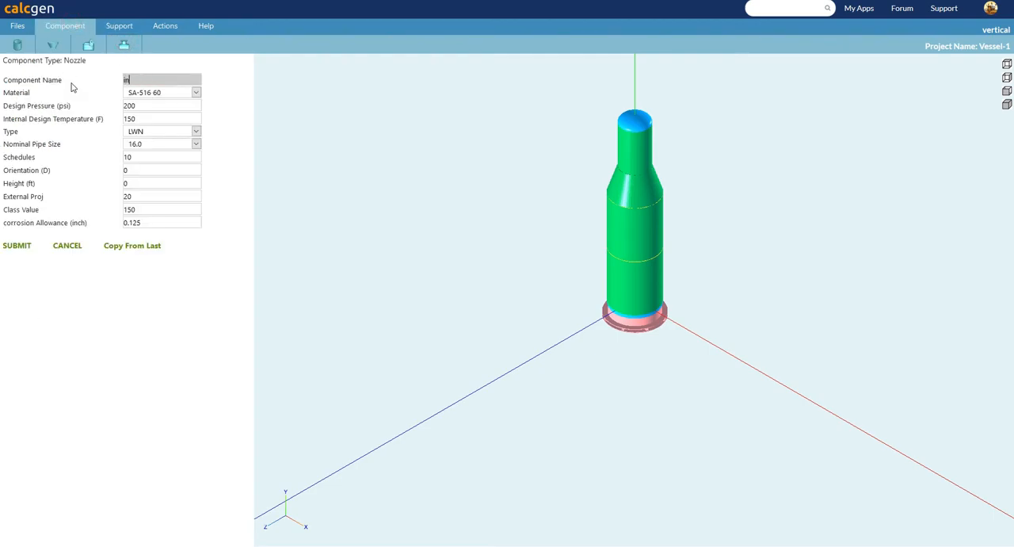
pyautogui.press('BackSpace')
pyautogui.press('BackSpace')
pyautogui.press('BackSpace')
pyautogui.write('INLET-N1')
# Set the nozzle's design pressure to 250 psi and its internal design temperature to 200 F.
pyautogui.moveTo(139, 106); pyautogui.dragTo(124, 105)
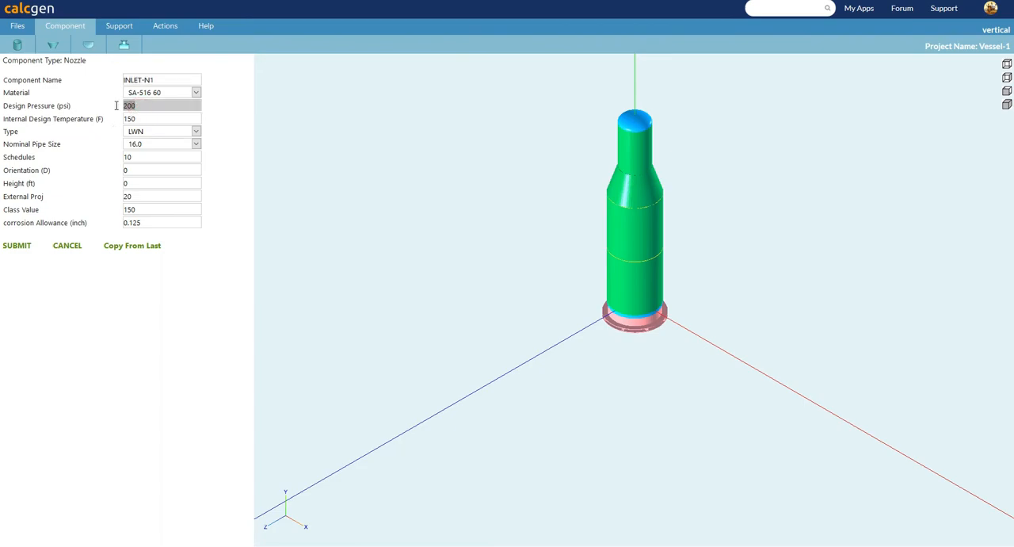
pyautogui.write('250')
pyautogui.press('Tab')
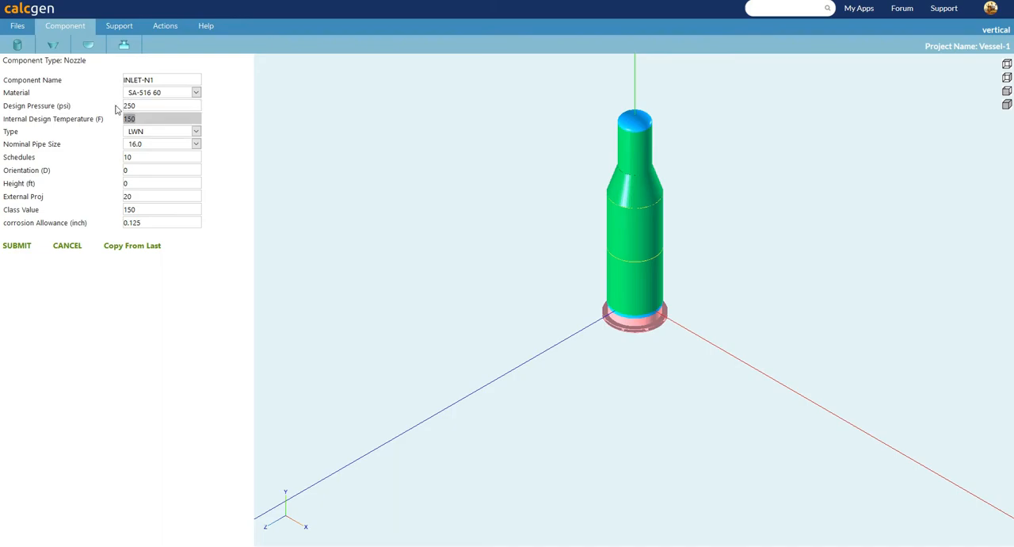
pyautogui.write('200')
pyautogui.press('Tab')
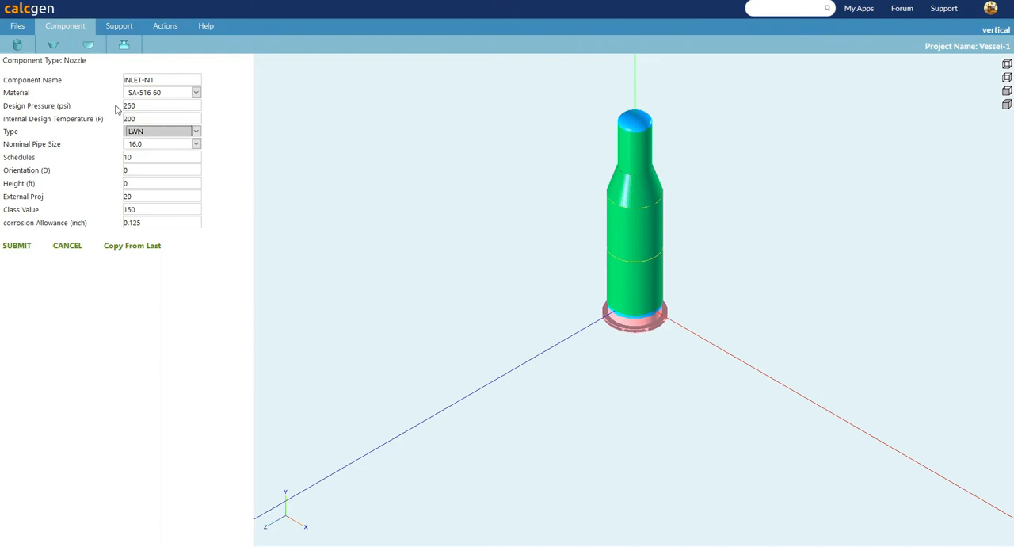
# Set the nozzle's orientation to 200 degrees and its height to 4 feet.
pyautogui.press('Tab')
pyautogui.press('Tab')
pyautogui.press('Tab')
pyautogui.write('200')
pyautogui.press('Tab')
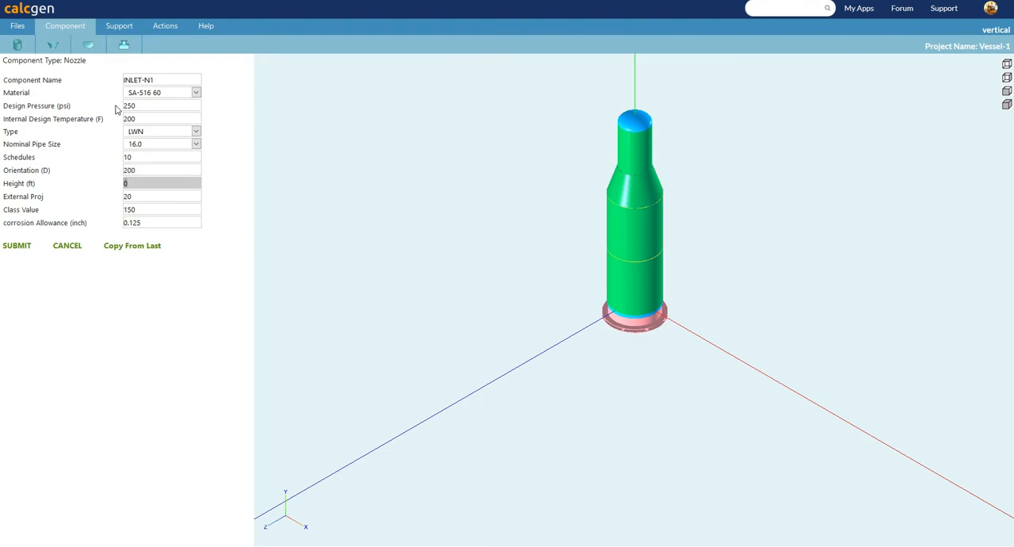
pyautogui.write('4')
pyautogui.press('Tab')
pyautogui.press('Tab')
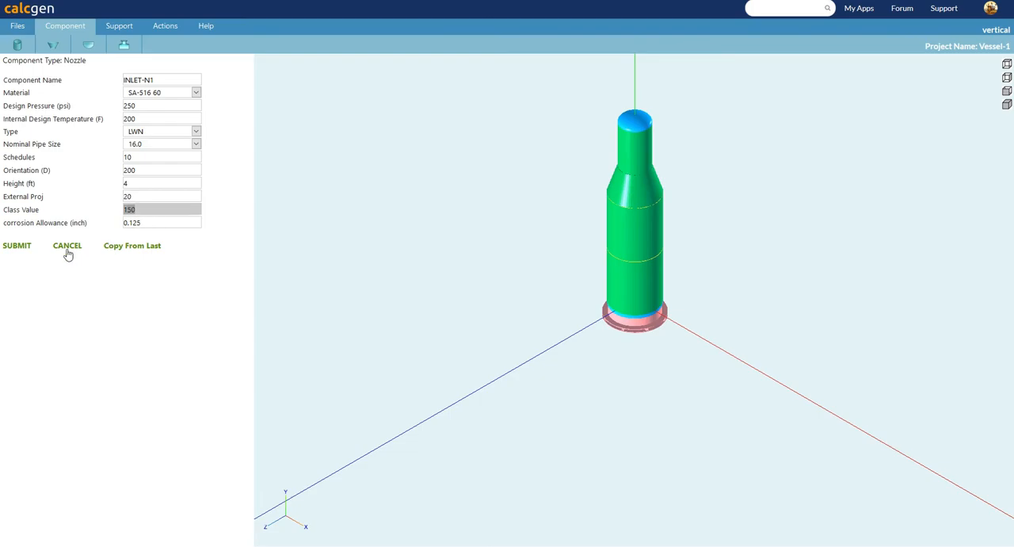
# Add the INLET-N1 nozzle to the vessel and start a copy of it named INLET-N2.
pyautogui.click(22, 248)
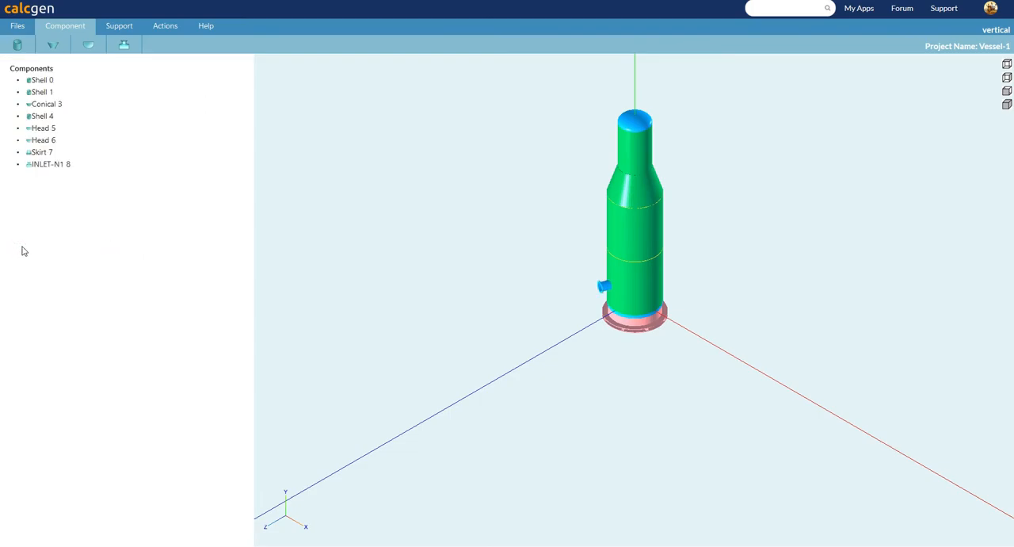
pyautogui.click(124, 45)
pyautogui.click(127, 250)
pyautogui.click(162, 79)
pyautogui.press('BackSpace')
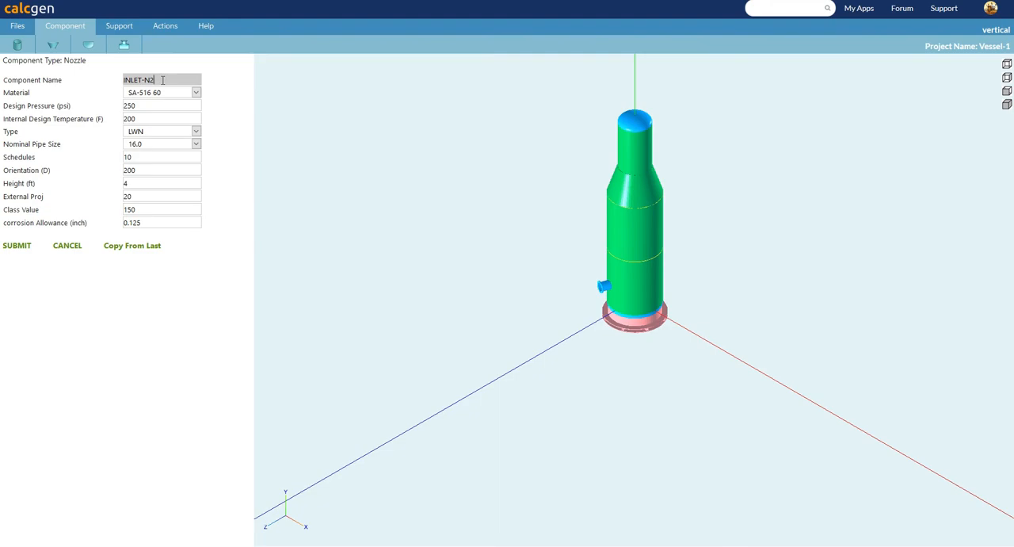
pyautogui.write('2')
# Set the INLET-N2 nozzle's height to 15 feet and orientation to 90 degrees, and add it to the vessel.
pyautogui.click(138, 183)
pyautogui.press('BackSpace')
pyautogui.write('15')
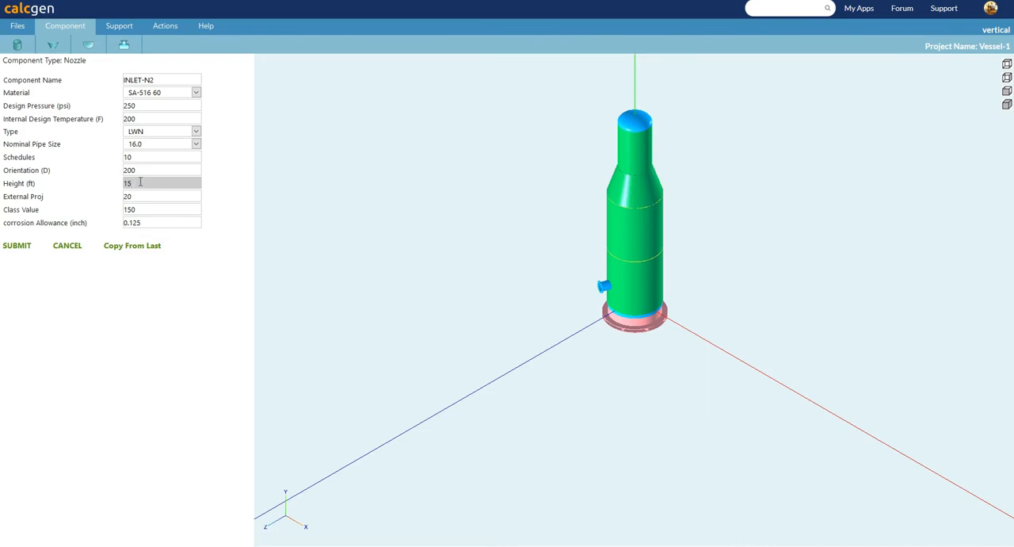
pyautogui.click(152, 171)
pyautogui.press('BackSpace')
pyautogui.press('BackSpace')
pyautogui.press('BackSpace')
pyautogui.write('90')
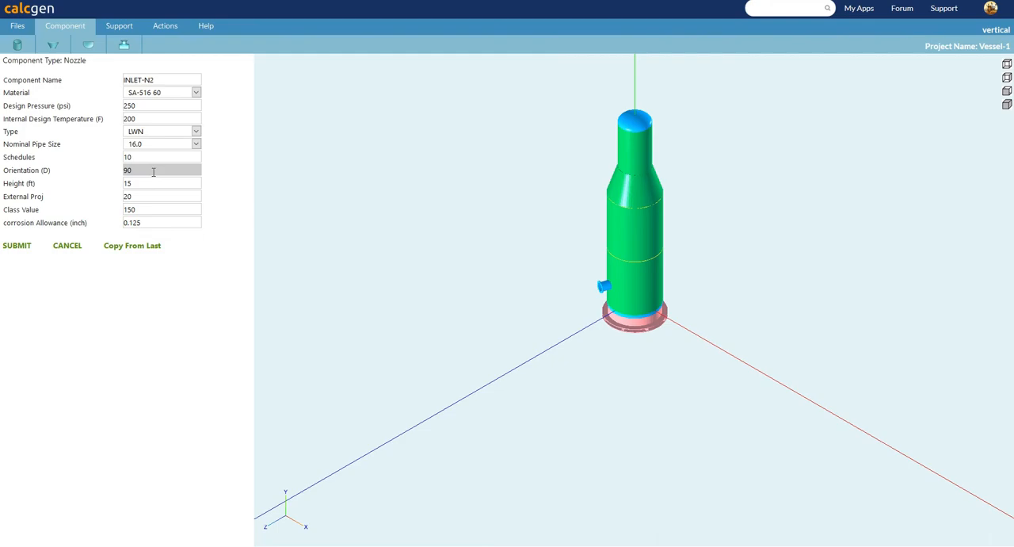
pyautogui.click(23, 247)
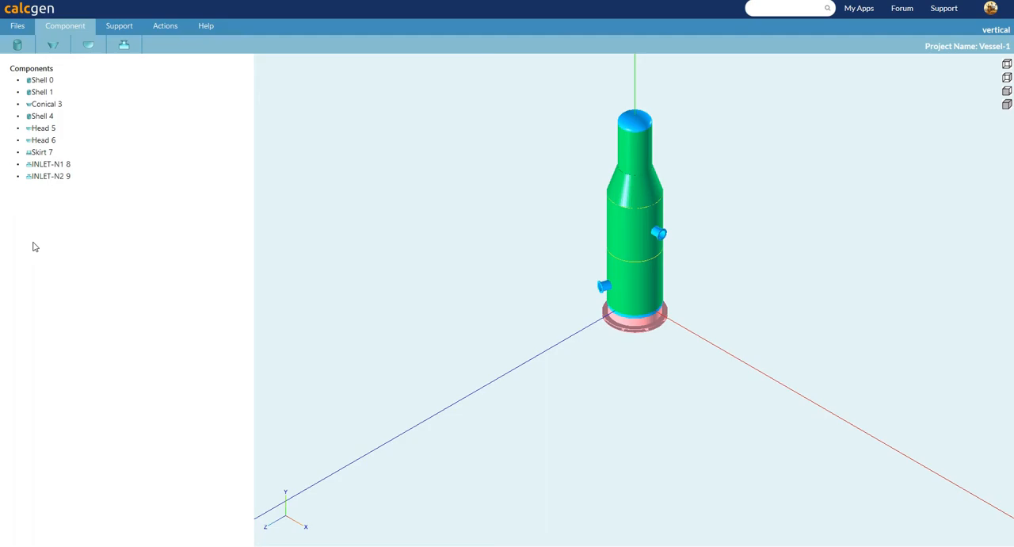
# Add another nozzle copied from the last one, with its height set to 30 feet.
pyautogui.click(126, 46)
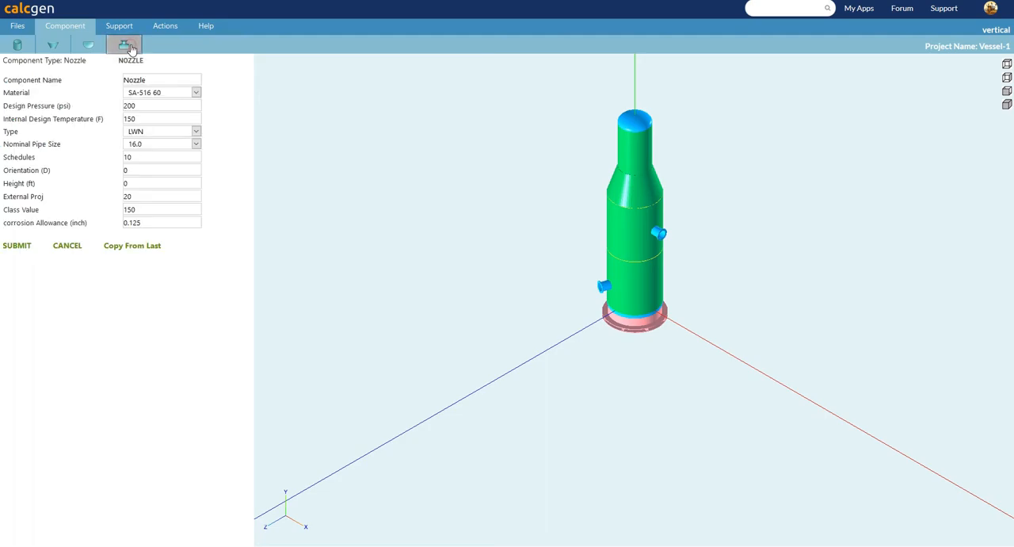
pyautogui.click(117, 250)
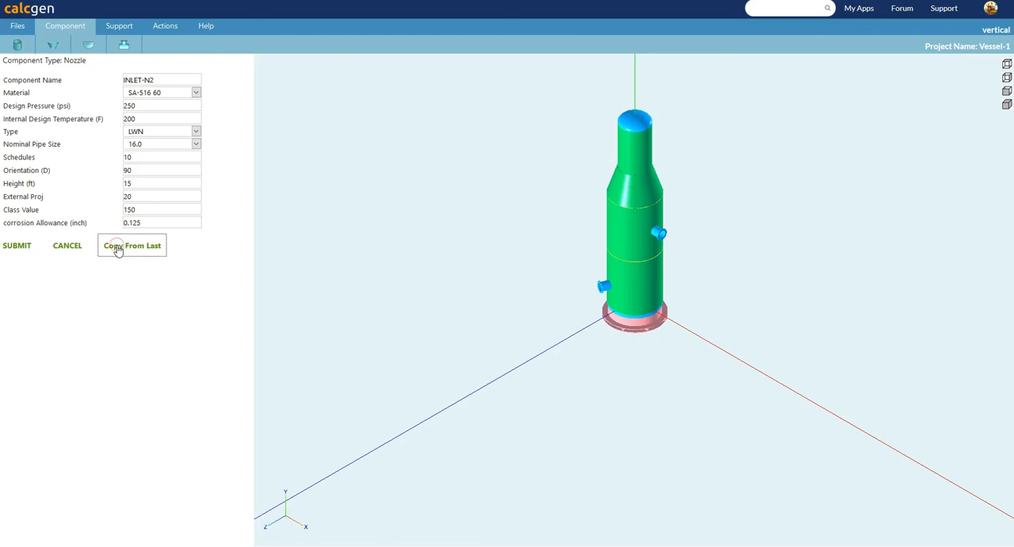
pyautogui.click(144, 183)
pyautogui.doubleClick(130, 183)
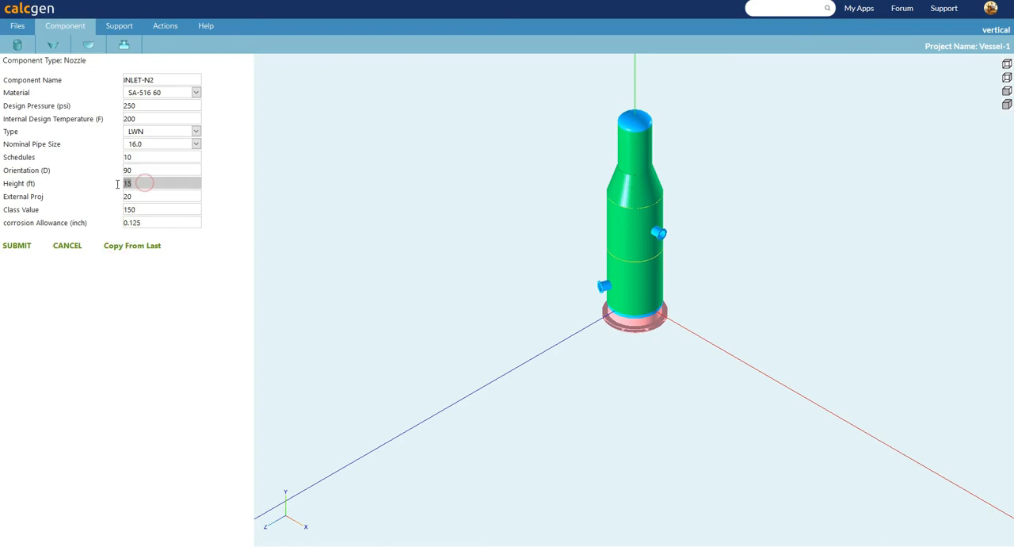
pyautogui.write('30')
pyautogui.click(17, 246)
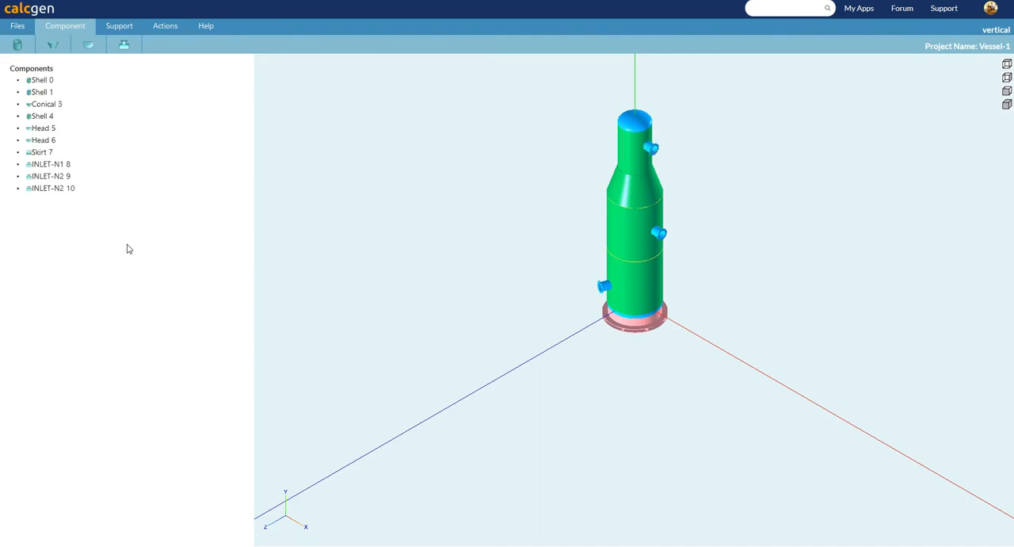
# Change the conical section's length to 5.5 feet and apply the edit.
pyautogui.click(165, 25)
pyautogui.click(645, 193)
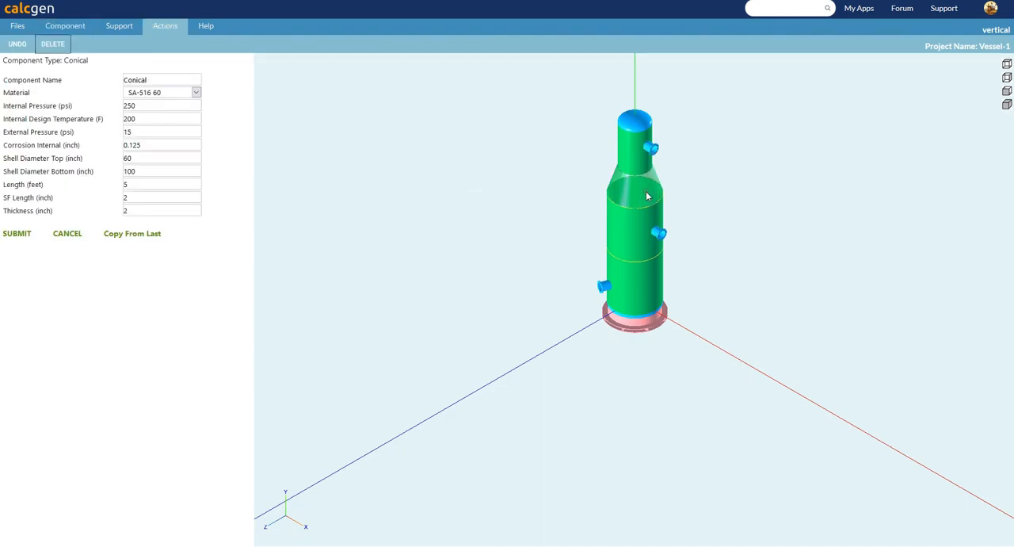
pyautogui.click(135, 185)
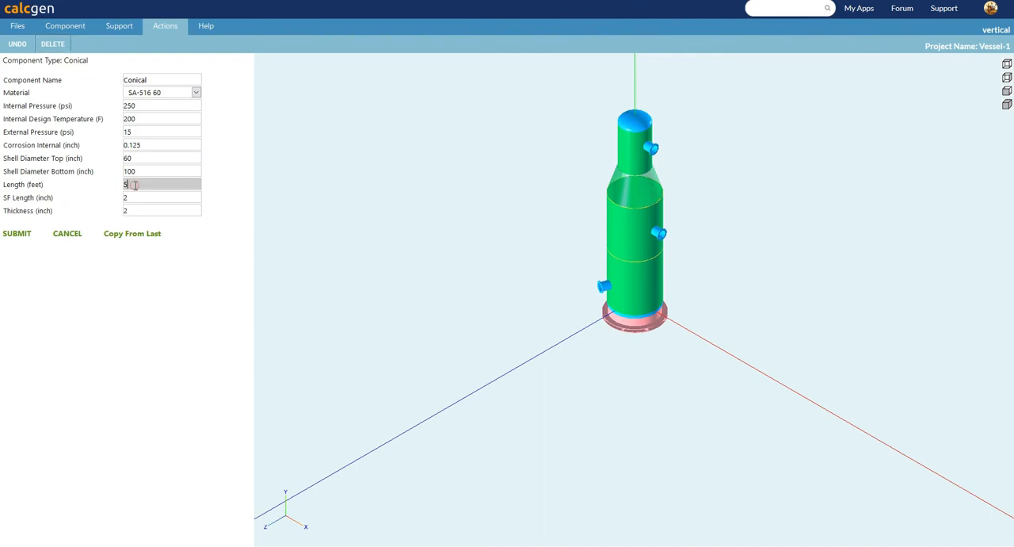
pyautogui.write('.5')
pyautogui.click(18, 233)
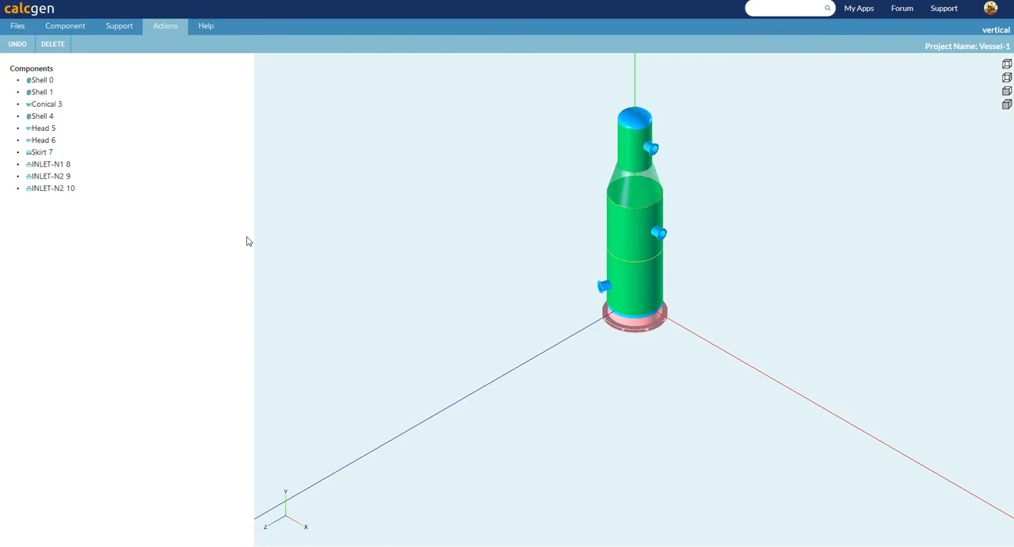
# Start a lifting lug component with a length of 12 inches and a temperature of 200 F.
pyautogui.click(468, 187)
pyautogui.moveTo(718, 156); pyautogui.dragTo(650, 279)
pyautogui.scroll(4, 650, 288)
pyautogui.click(125, 27)
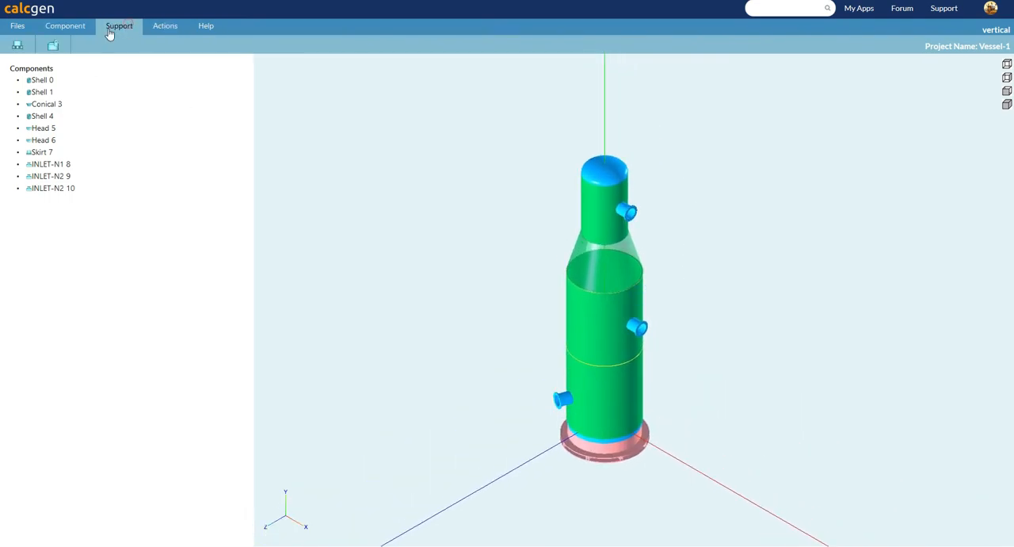
pyautogui.click(56, 48)
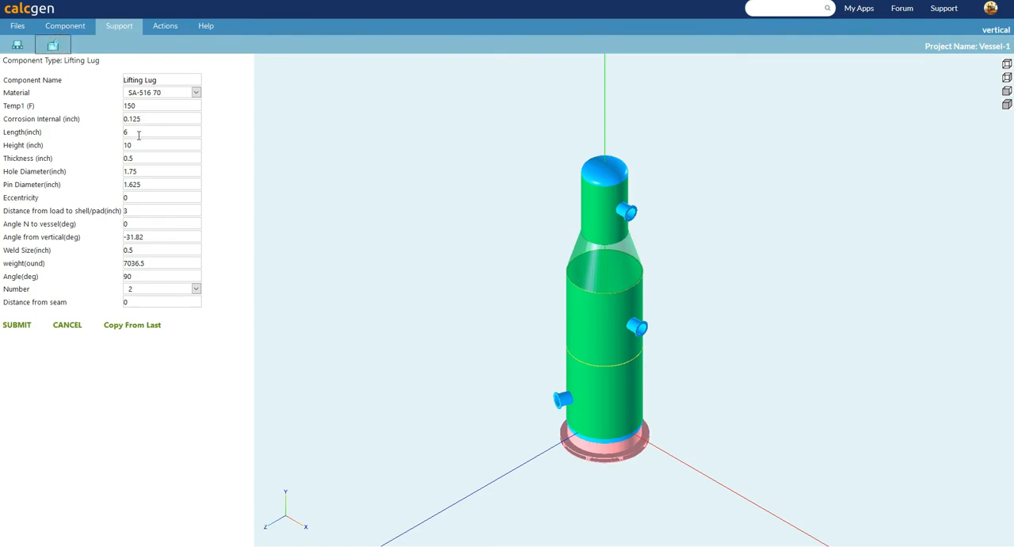
pyautogui.doubleClick(135, 133)
pyautogui.write('12')
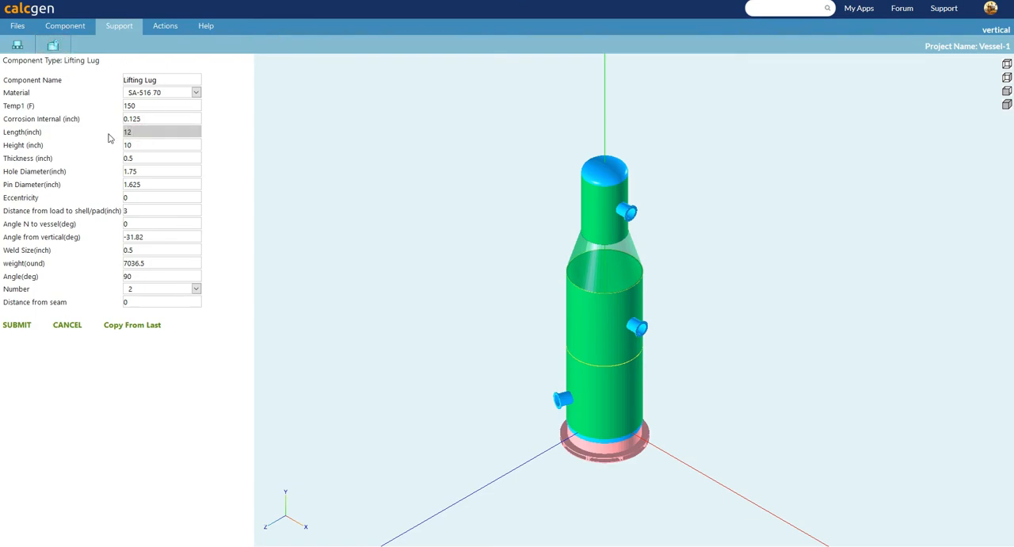
pyautogui.doubleClick(137, 107)
pyautogui.write('200')
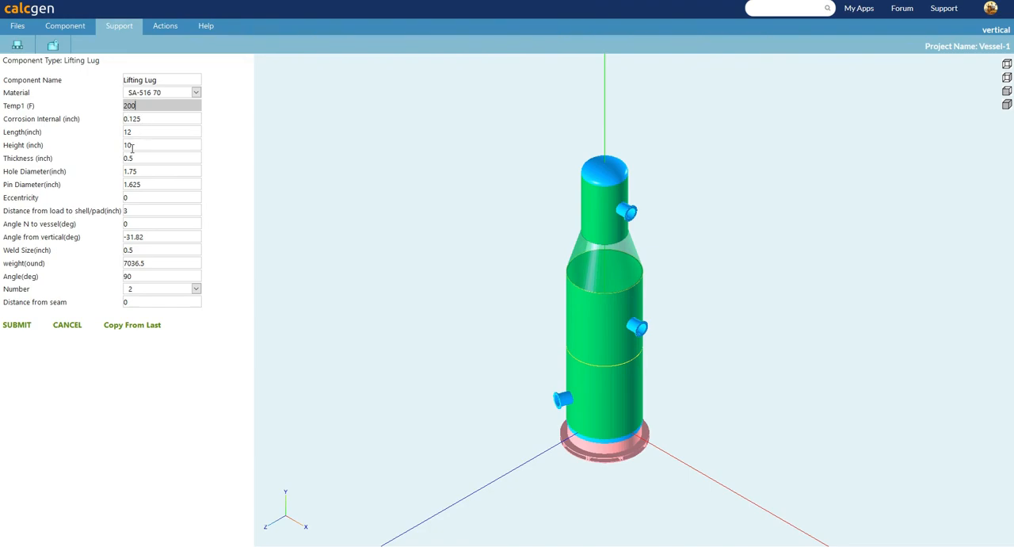
# Set the lifting lug's height to 30 inches.
pyautogui.press('Tab')
pyautogui.press('Tab')
pyautogui.press('Tab')
pyautogui.press('Tab')
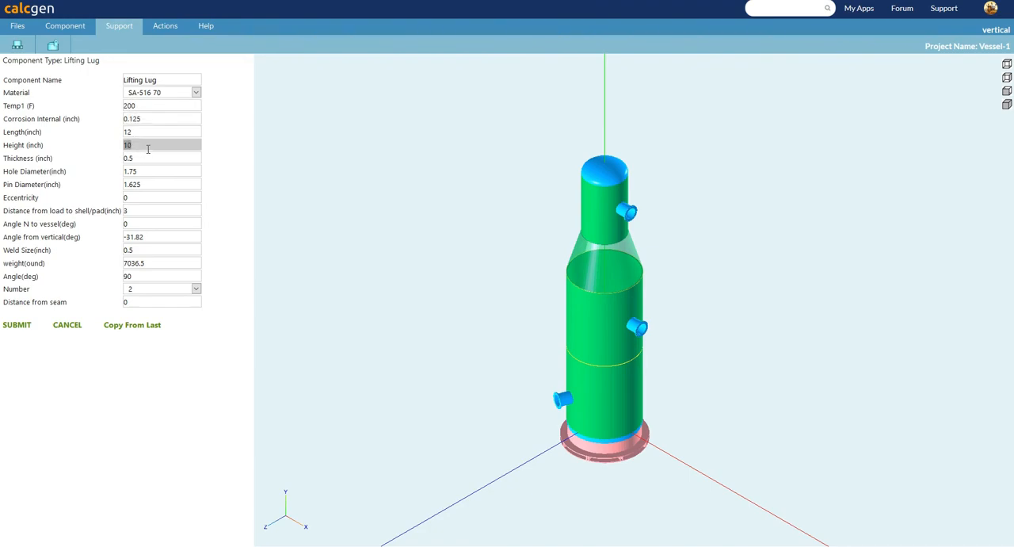
pyautogui.click(139, 144)
pyautogui.write('30')
pyautogui.click(125, 131)
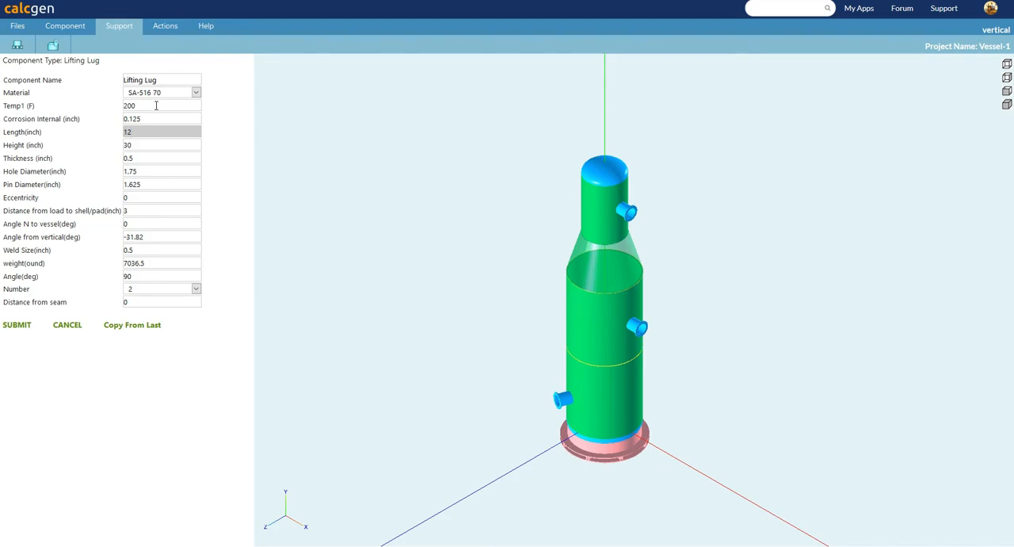
# Enter a lifting lug temperature of 200 F, a length of 10 inches and a height of 25 inches.
pyautogui.click(157, 105)
pyautogui.write('200')
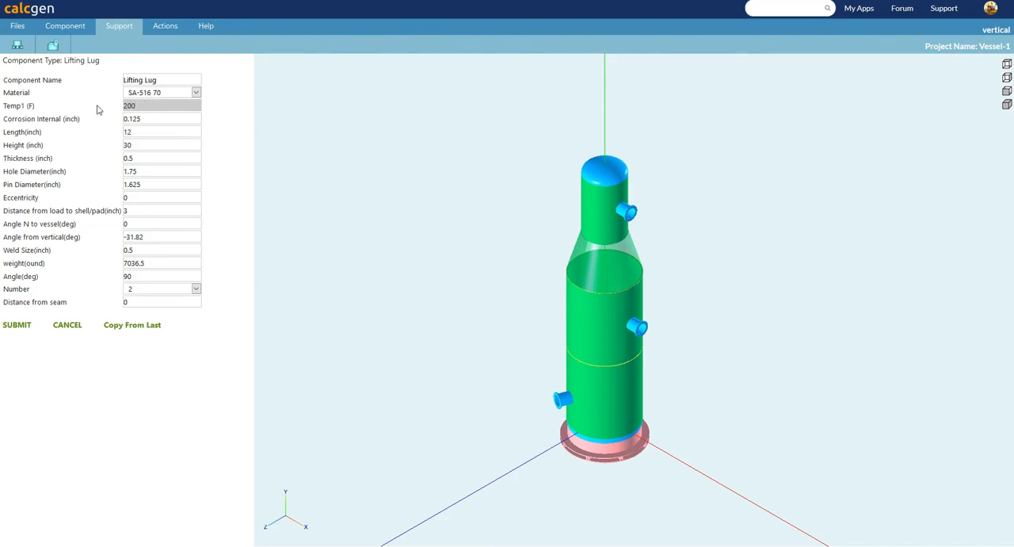
pyautogui.press('Tab')
pyautogui.press('Tab')
pyautogui.write('1')
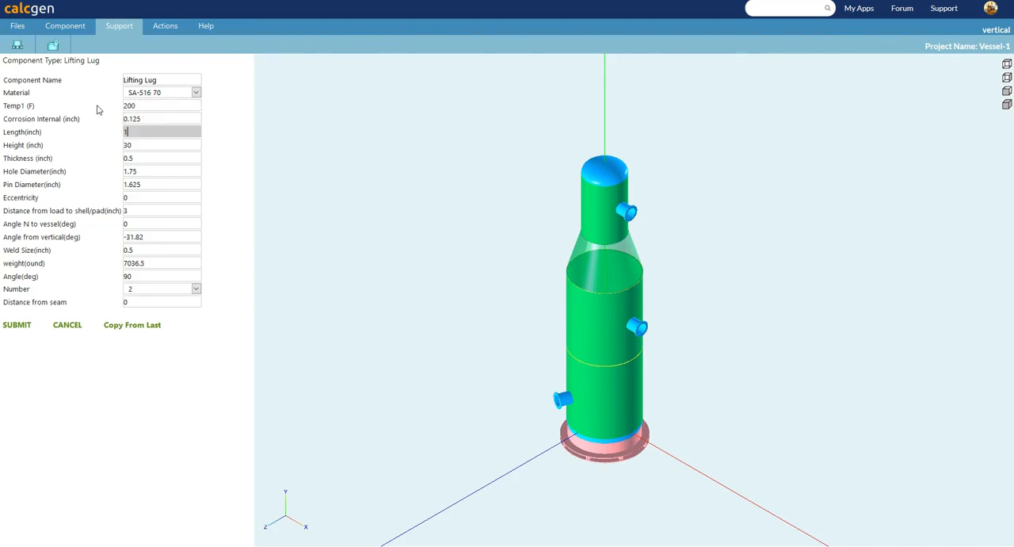
pyautogui.press('Tab')
pyautogui.write('25')
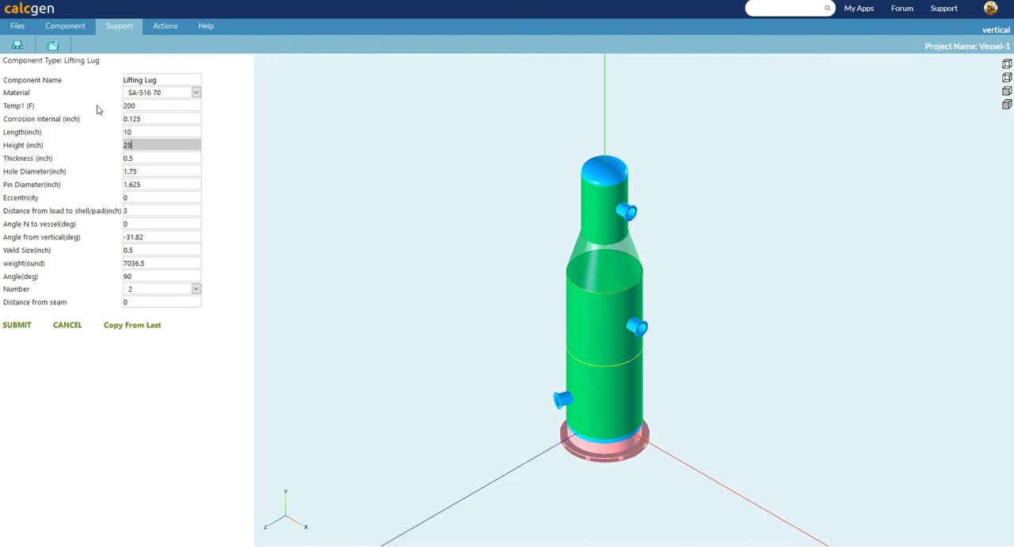
# Set the lug's thickness to 1 inch, hole diameter to 3 inches and pin diameter to 2.5 inches, and add it to the vessel.
pyautogui.press('Tab')
pyautogui.write('1')
pyautogui.press('Tab')
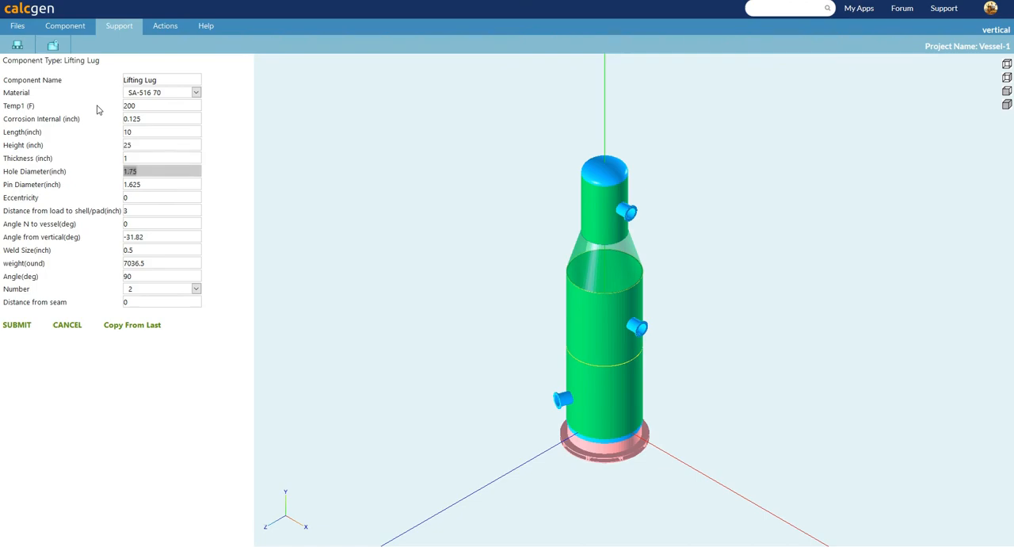
pyautogui.write('3')
pyautogui.press('Tab')
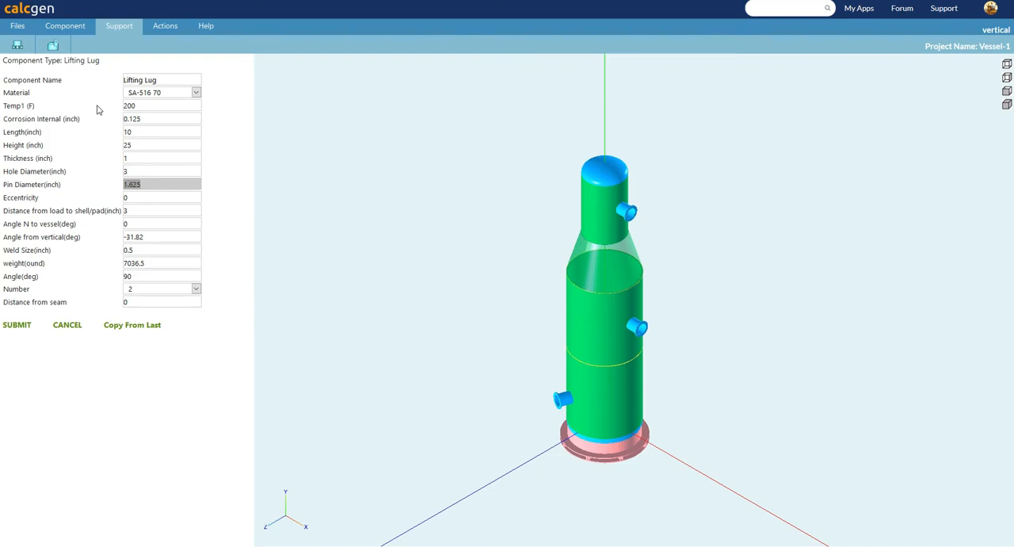
pyautogui.write('2.5')
pyautogui.click(21, 325)
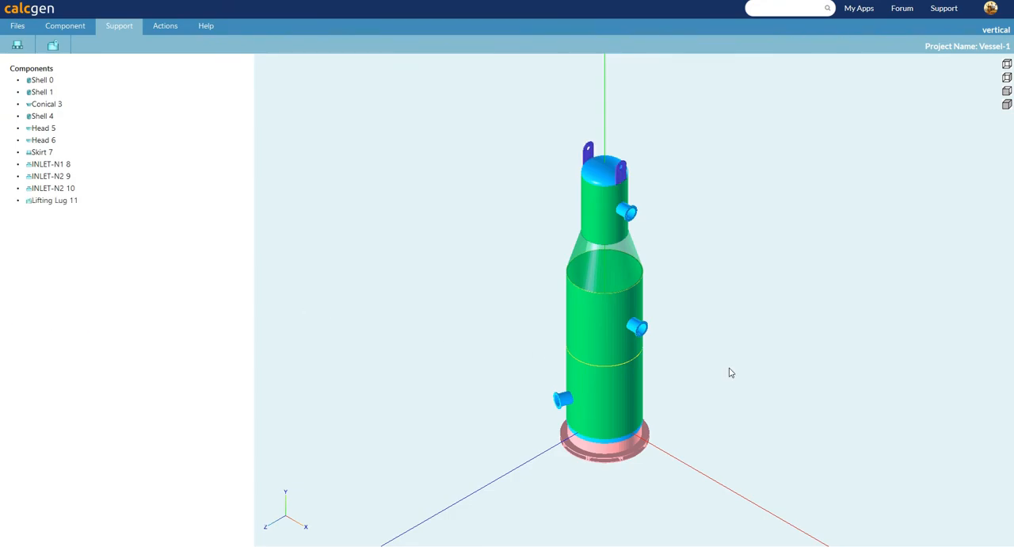
# Inspect the vessel and its lifting lugs in 3D, including the upper 100-inch shell's properties.
pyautogui.moveTo(750, 366); pyautogui.dragTo(686, 319)
pyautogui.moveTo(628, 322)
pyautogui.mouseDown()
pyautogui.moveTo(543, 341)
pyautogui.moveTo(480, 332)
pyautogui.moveTo(779, 290)
pyautogui.moveTo(759, 280)
pyautogui.moveTo(674, 290)
pyautogui.moveTo(641, 310)
pyautogui.mouseUp()
pyautogui.click(641, 310)
pyautogui.moveTo(736, 310); pyautogui.dragTo(629, 224)
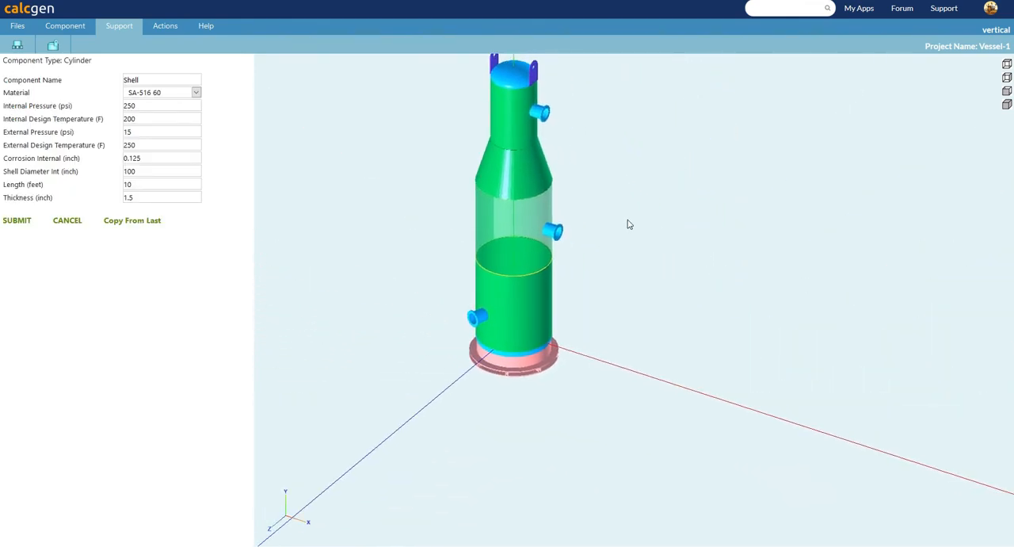
pyautogui.moveTo(598, 166); pyautogui.dragTo(806, 238)
pyautogui.click(626, 131)
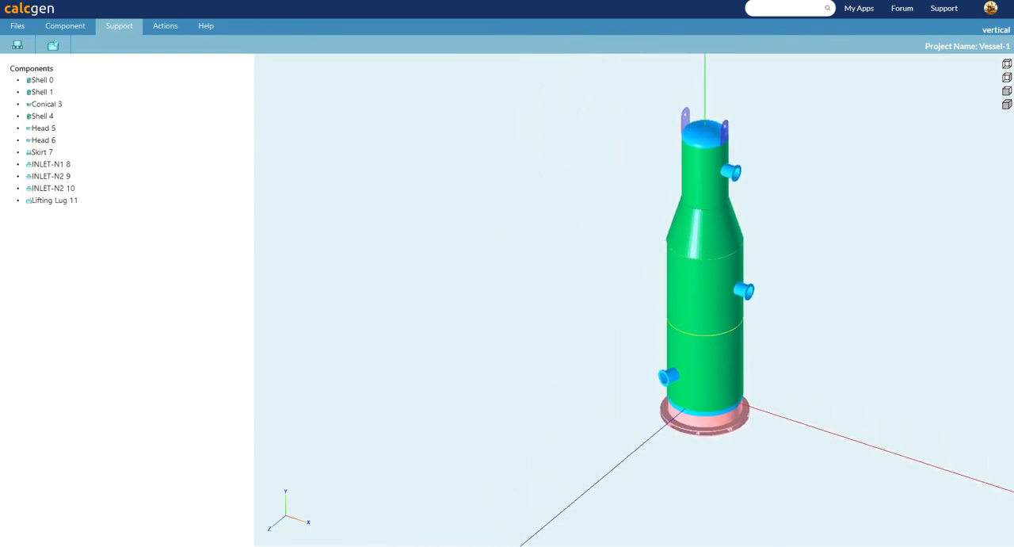
# Examine the complete vessel in the top, side, front and isometric views.
pyautogui.click(1007, 66)
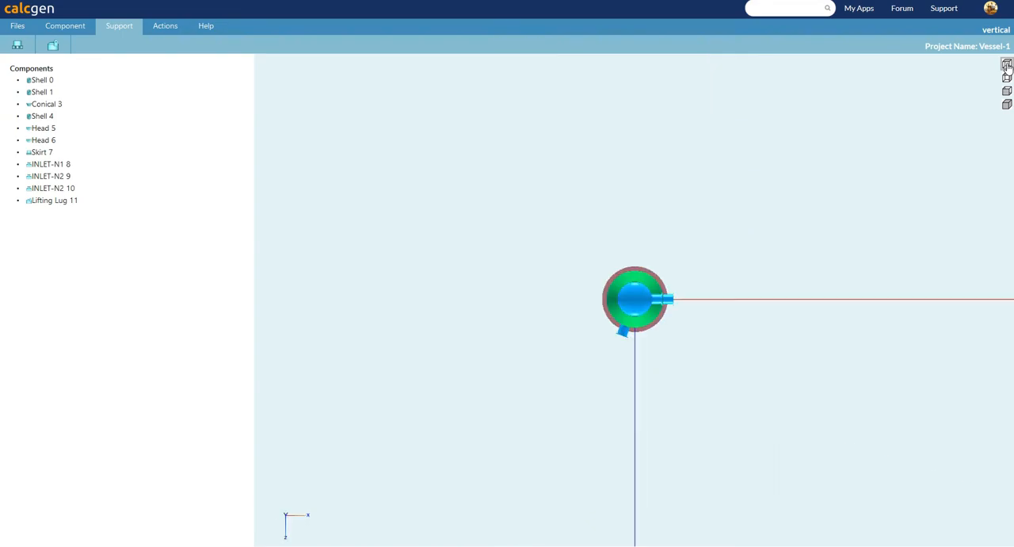
pyautogui.scroll(5, 683, 308)
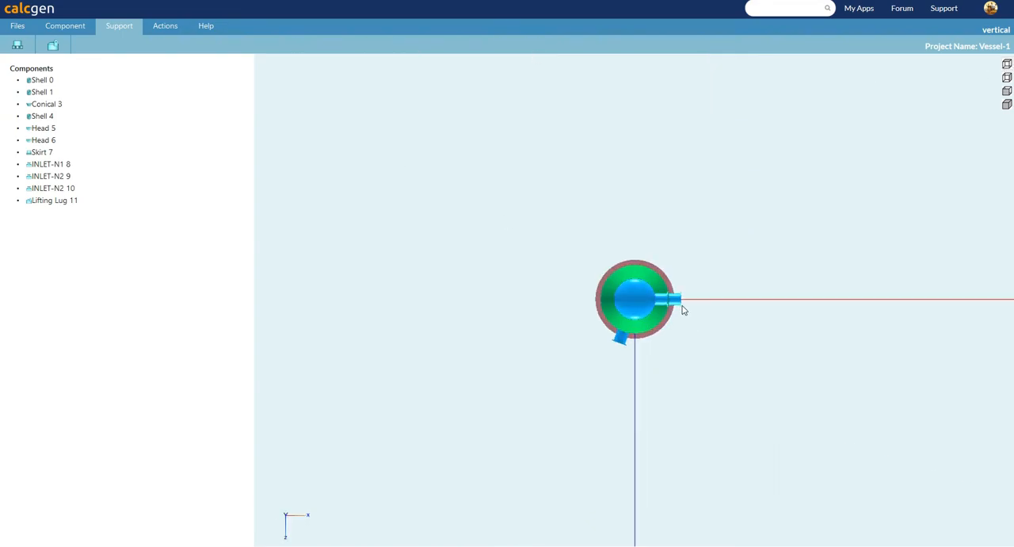
pyautogui.moveTo(802, 224); pyautogui.dragTo(699, 198)
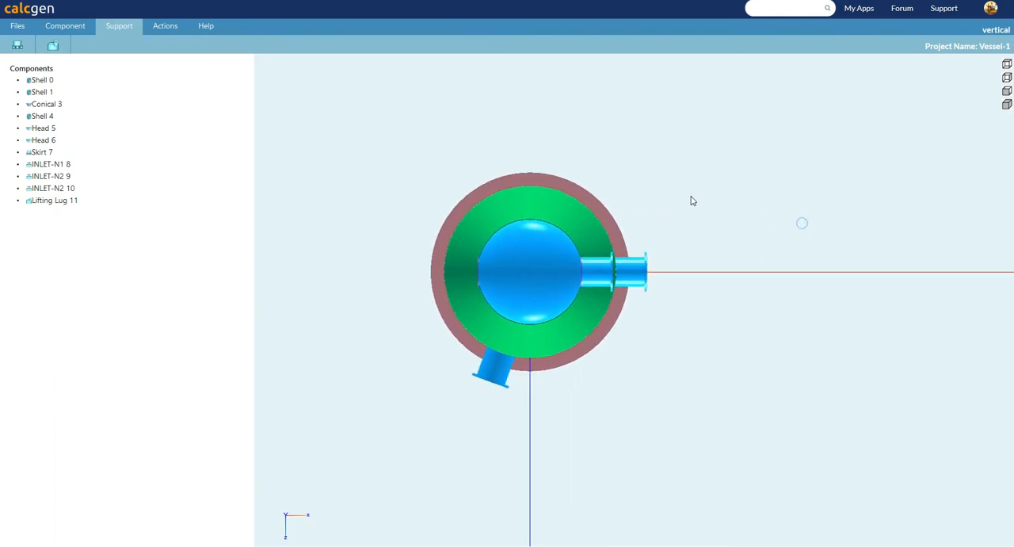
pyautogui.scroll(5, 524, 225)
pyautogui.click(22, 26)
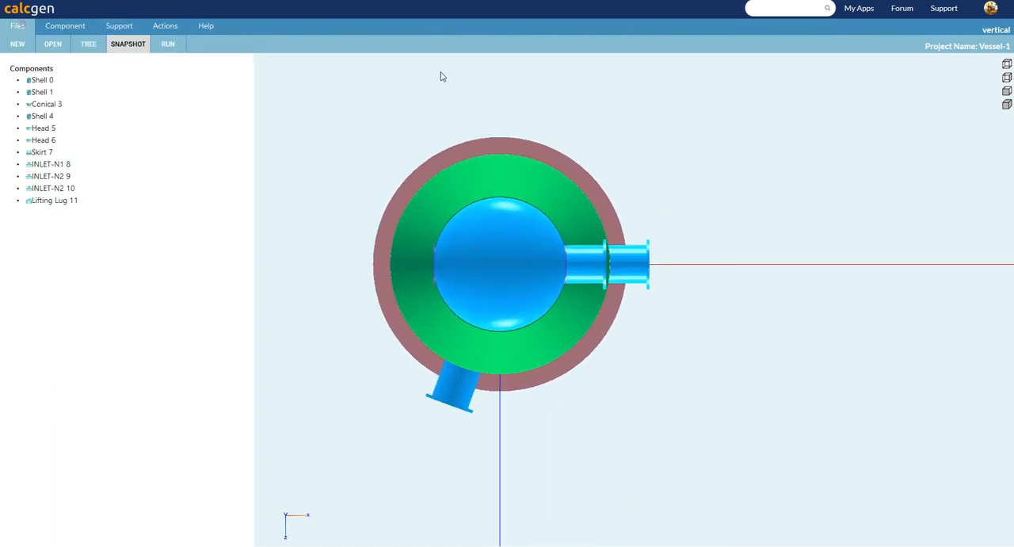
pyautogui.click(1007, 91)
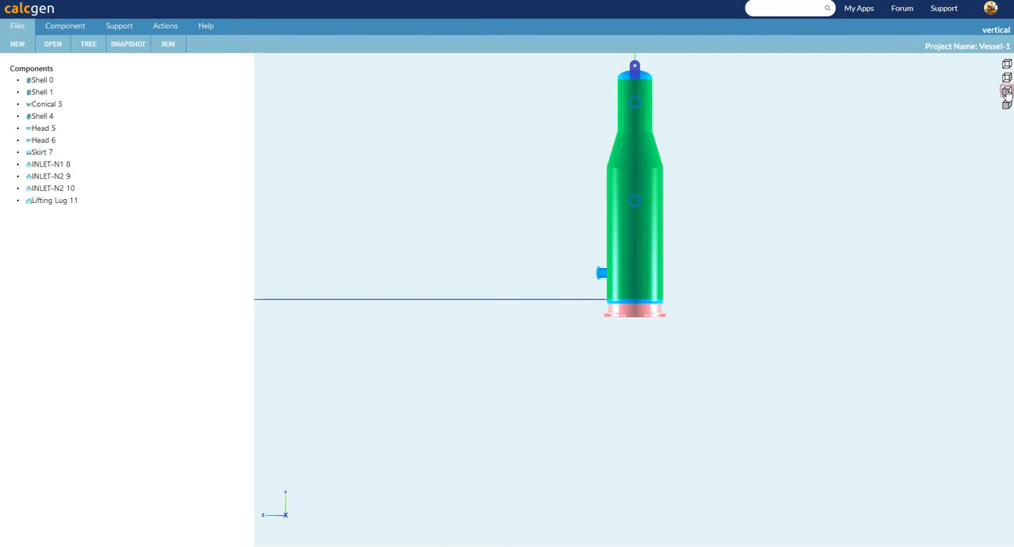
pyautogui.click(1007, 92)
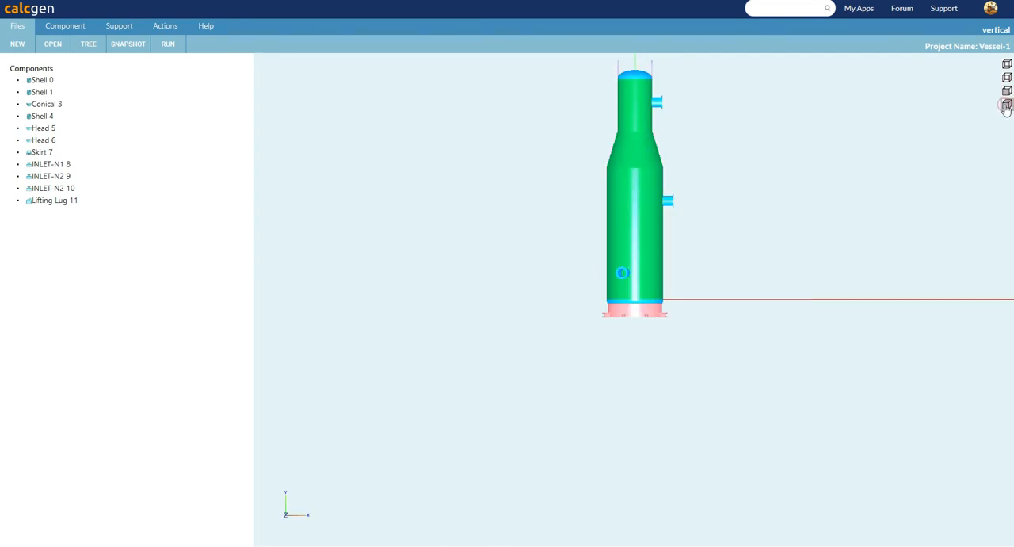
pyautogui.click(1007, 106)
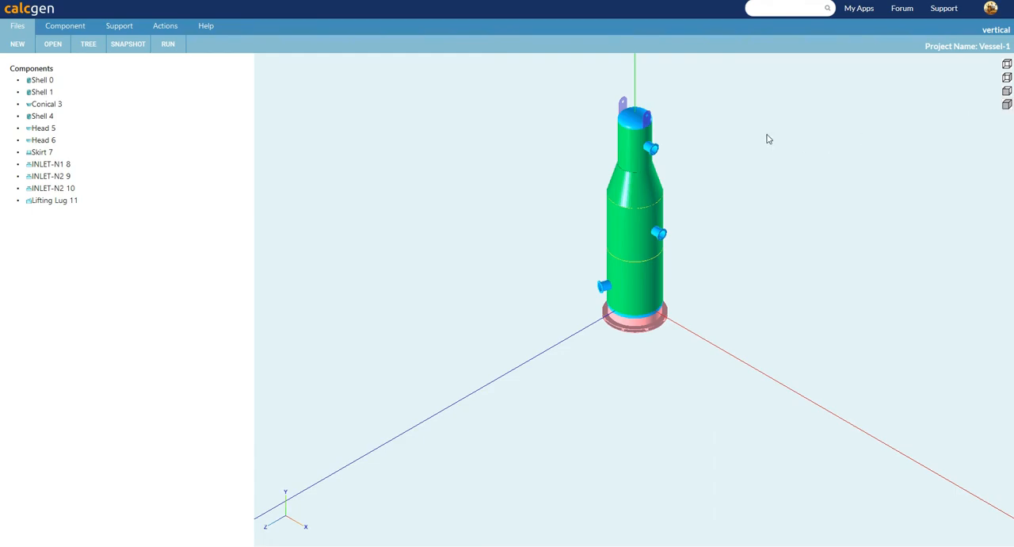
pyautogui.scroll(5, 753, 151)
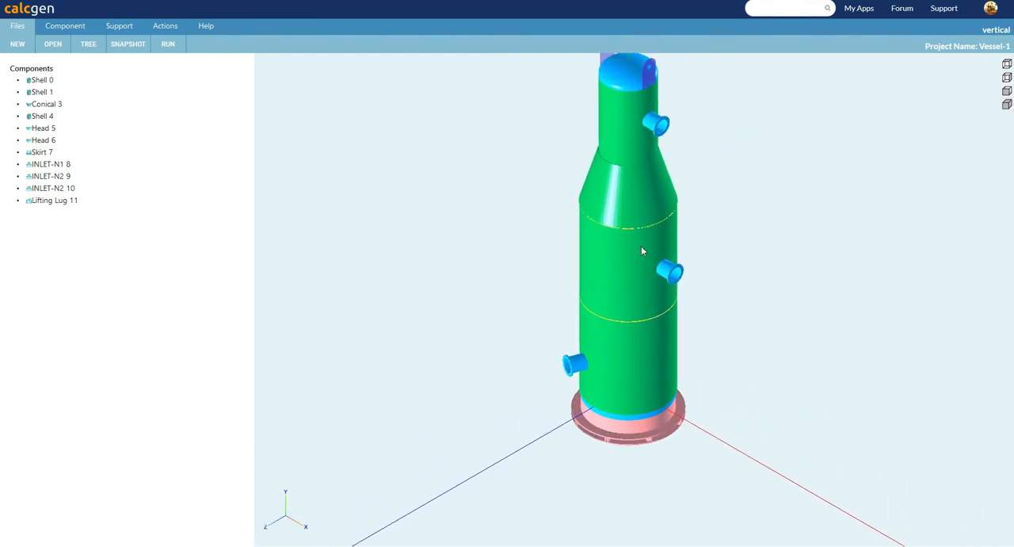
pyautogui.moveTo(706, 210); pyautogui.dragTo(701, 239)
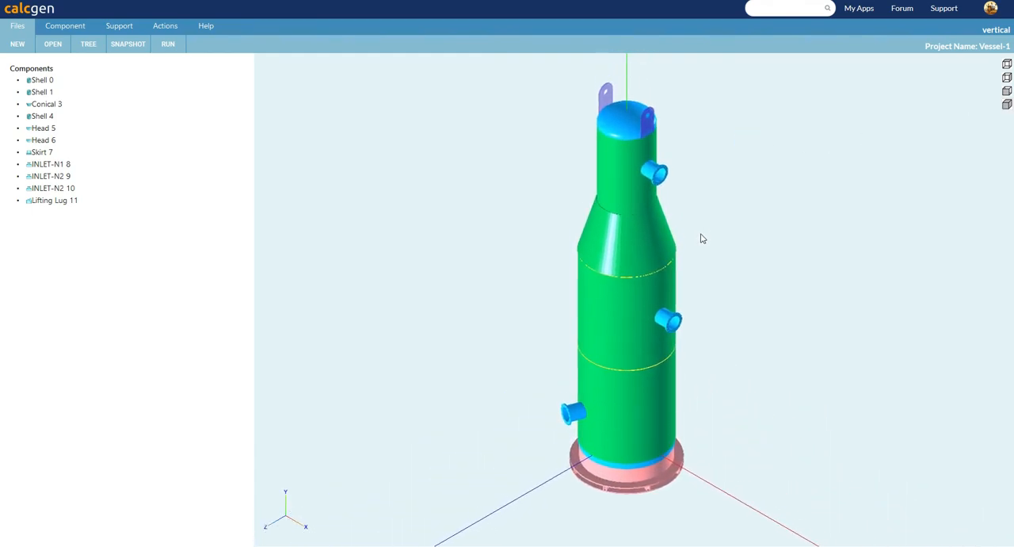
# Run the analysis of the complete vertical vessel to generate its report, and move the report window clear for reading.
pyautogui.click(88, 44)
pyautogui.click(171, 45)
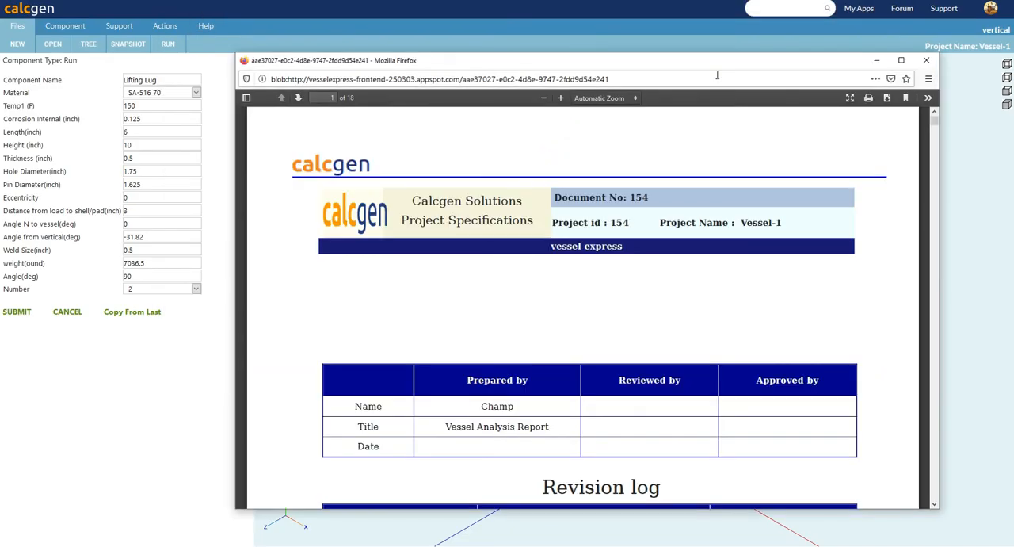
pyautogui.moveTo(710, 61); pyautogui.dragTo(559, 35)
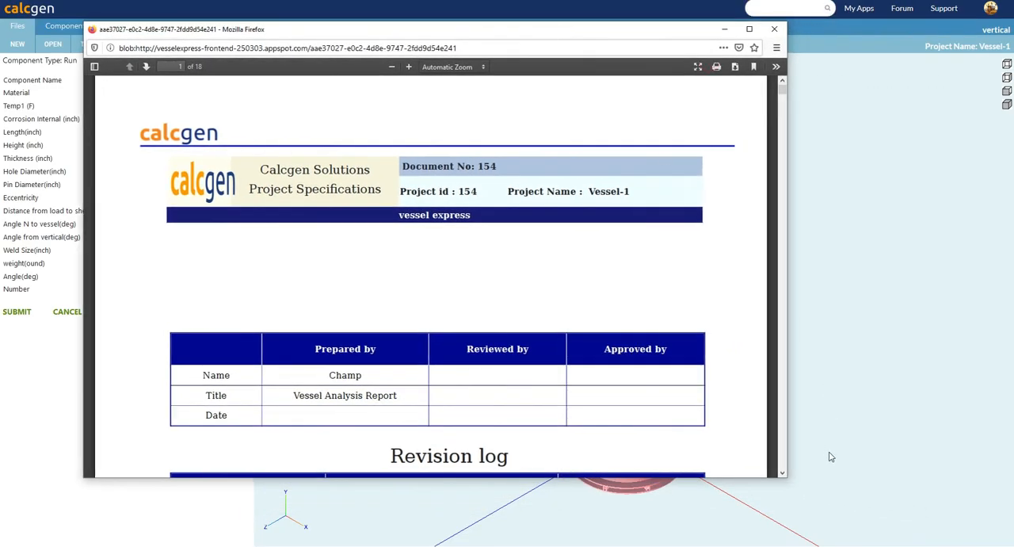
# Look through the vessel analysis report from the revision log to page 8, and close the report.
pyautogui.click(783, 474)
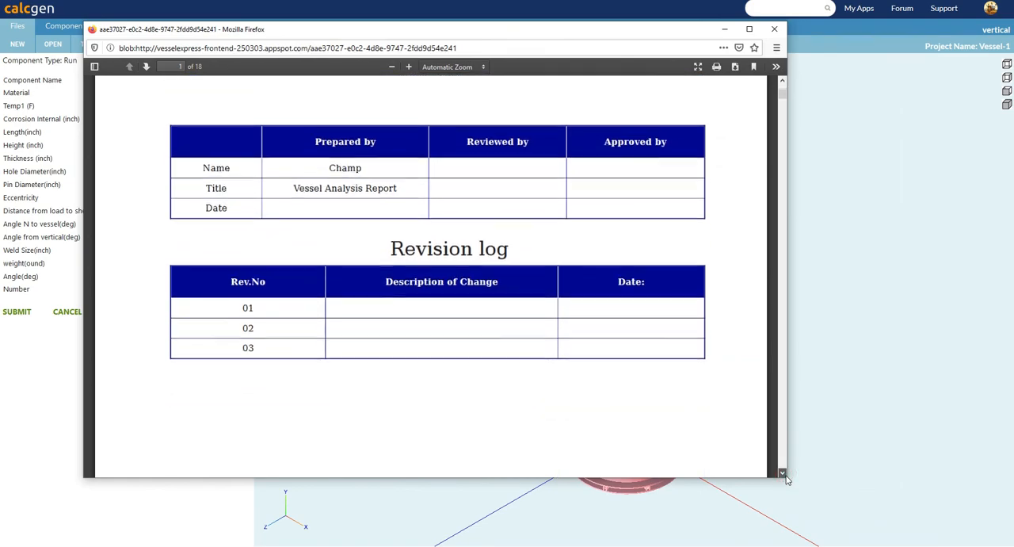
pyautogui.moveTo(781, 97); pyautogui.dragTo(784, 255)
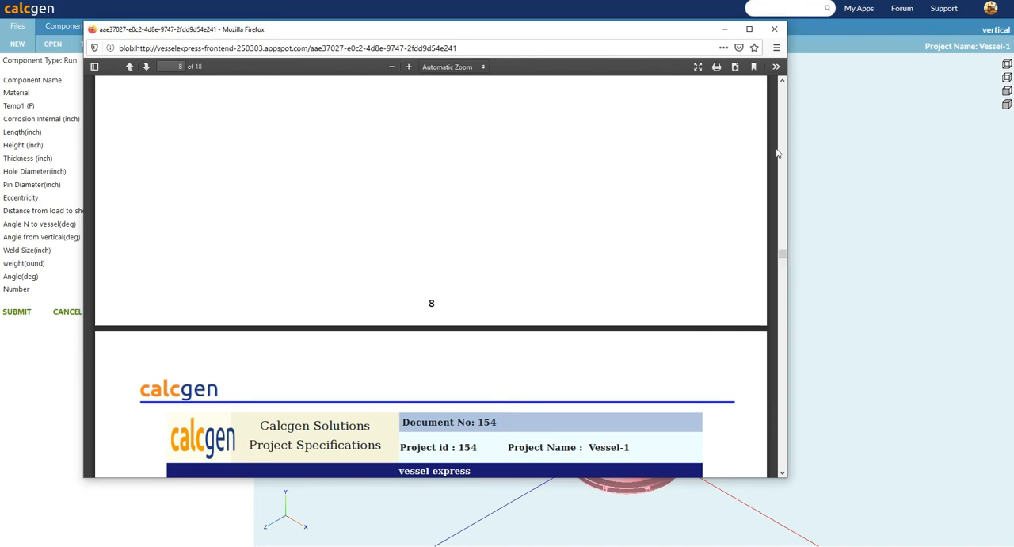
pyautogui.click(774, 28)
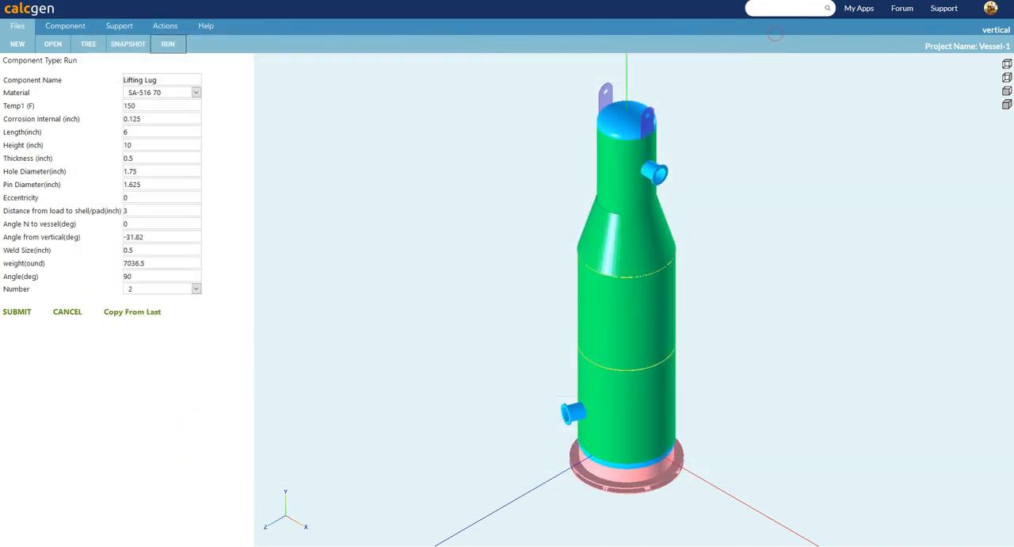